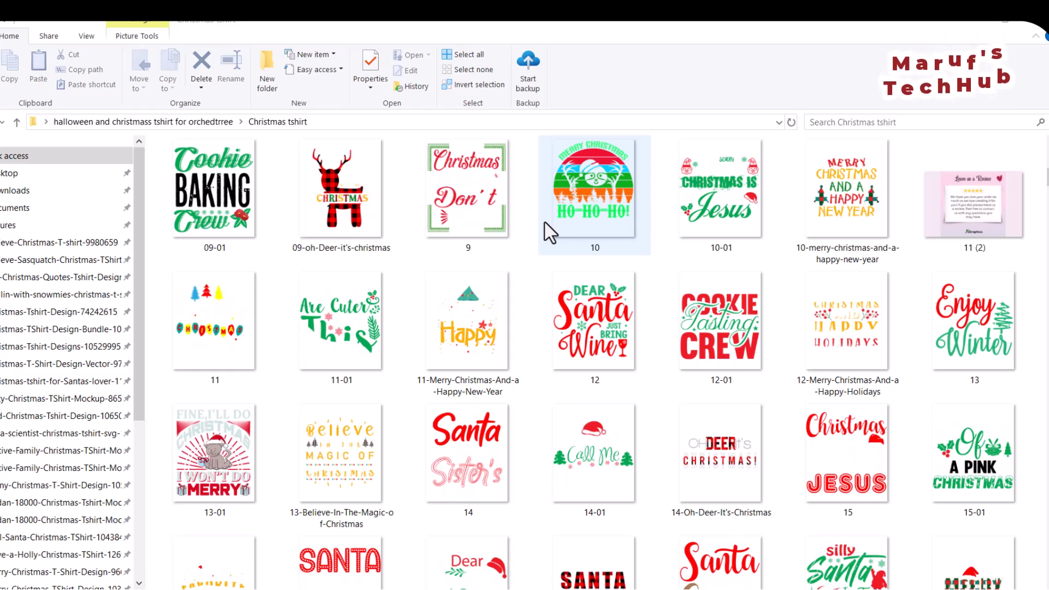
# Rename the 09-01 image file in the Christmas tshirt folder to chh.
pyautogui.click(176, 223)
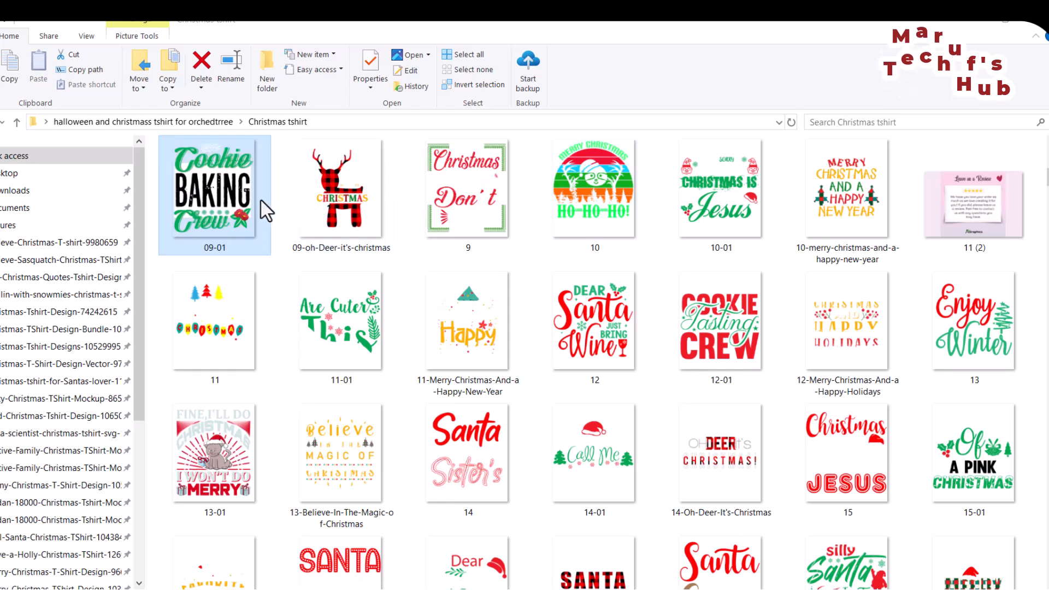
pyautogui.press('F2')
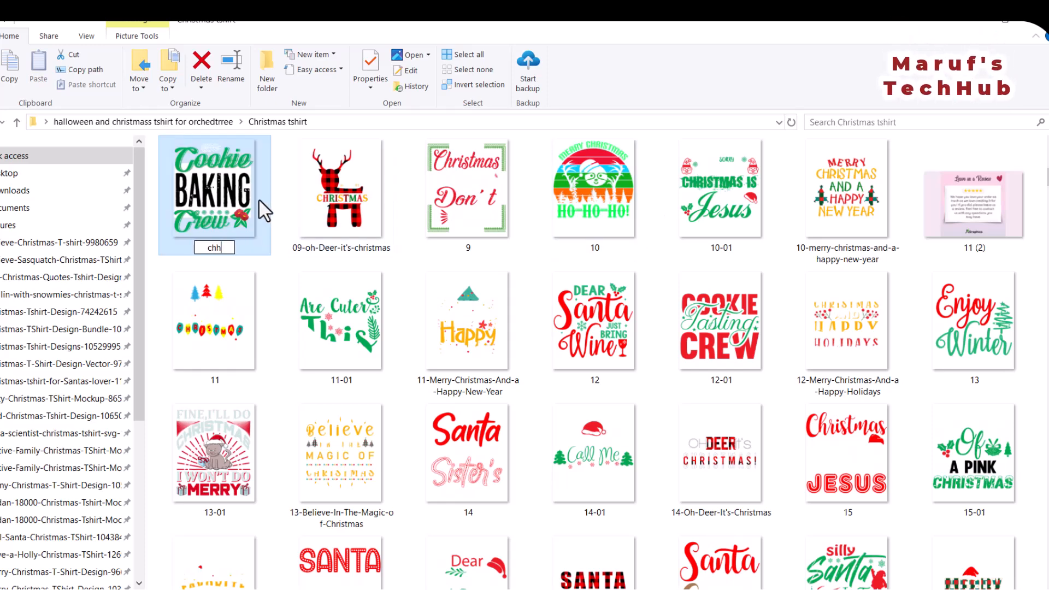
pyautogui.write('chh;')
pyautogui.press('BackSpace')
pyautogui.press('Return')
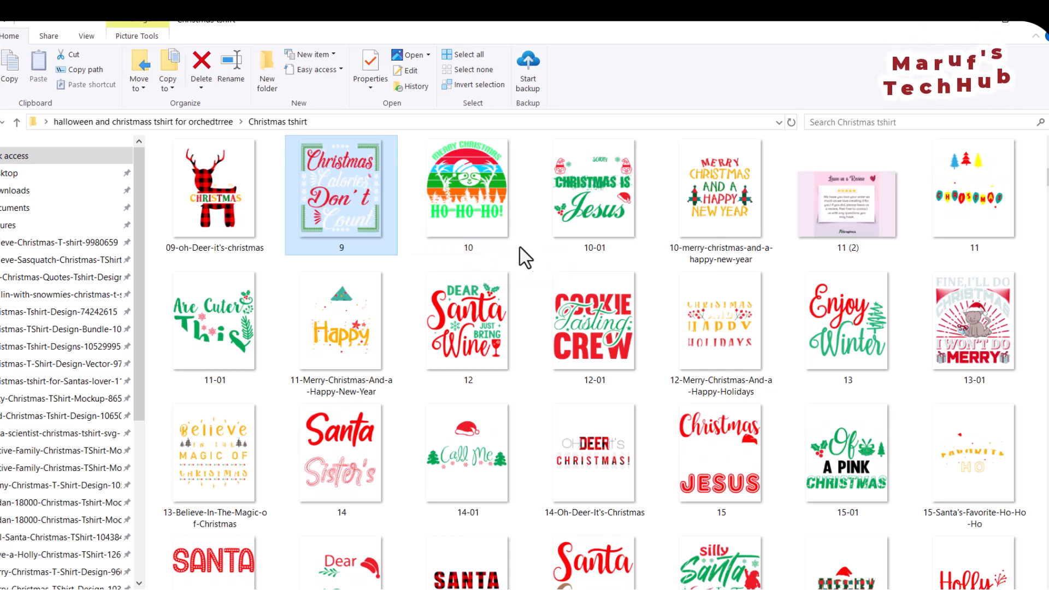
# Open a Command Prompt set to the Christmas tshirt folder.
pyautogui.click(329, 122)
pyautogui.click(298, 227)
pyautogui.click(323, 123)
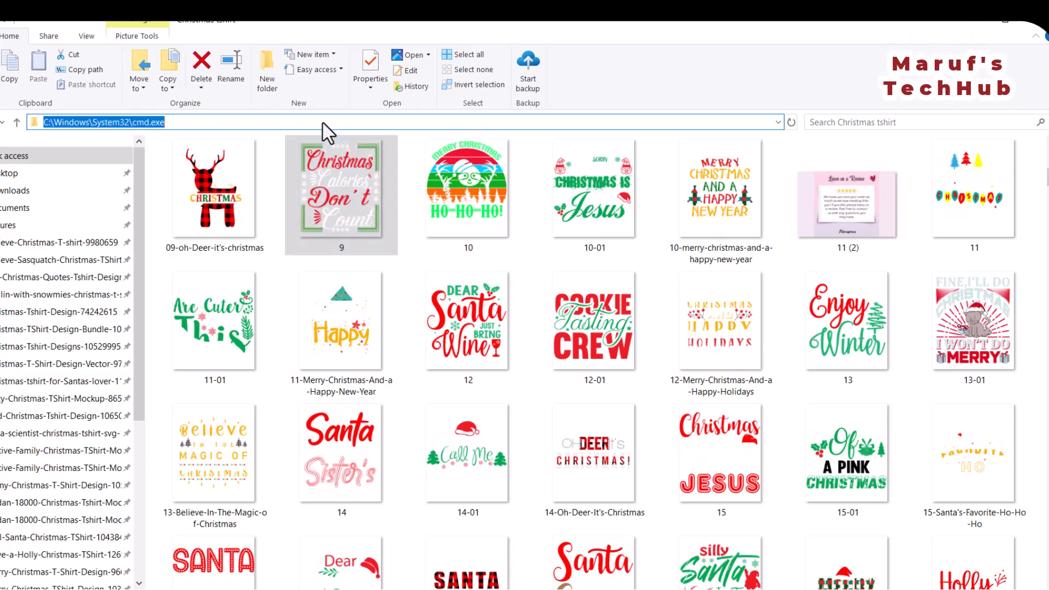
pyautogui.write('cmd')
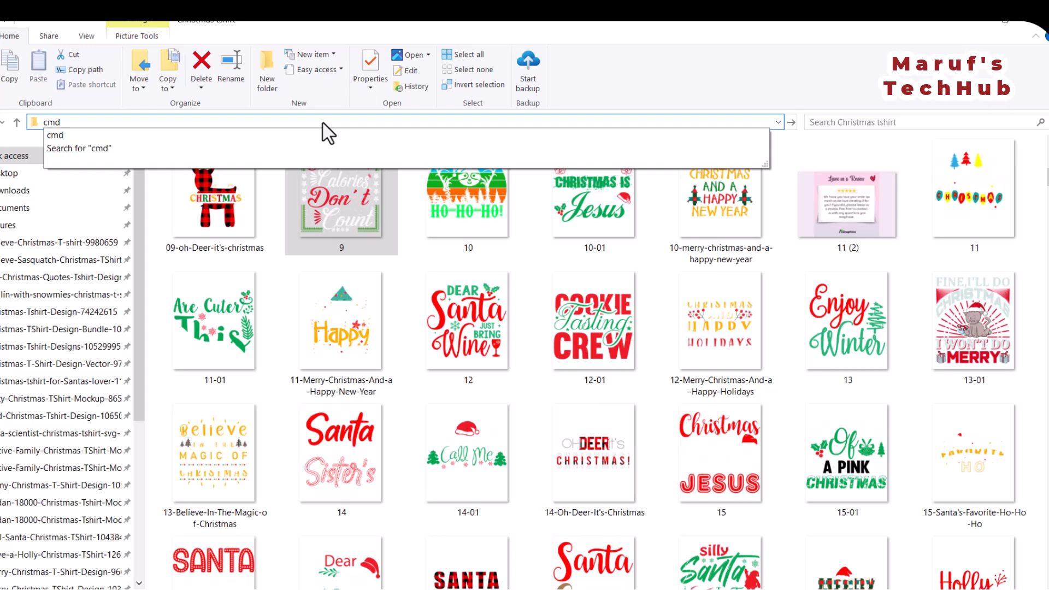
pyautogui.press('Return')
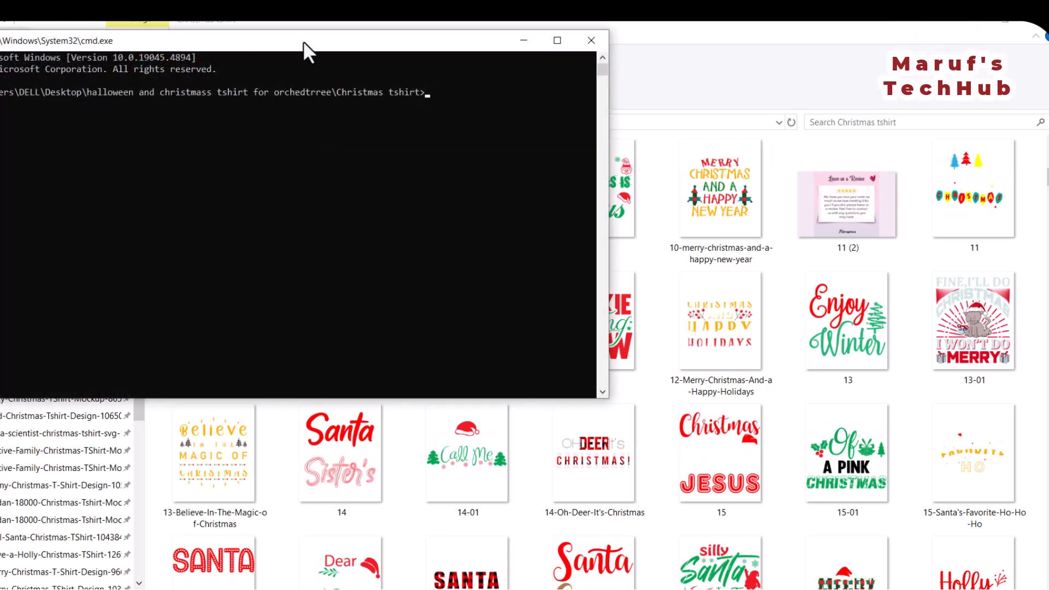
# Run dir/b in the Command Prompt to list the names of all files in the folder.
pyautogui.moveTo(303, 41); pyautogui.dragTo(457, 61)
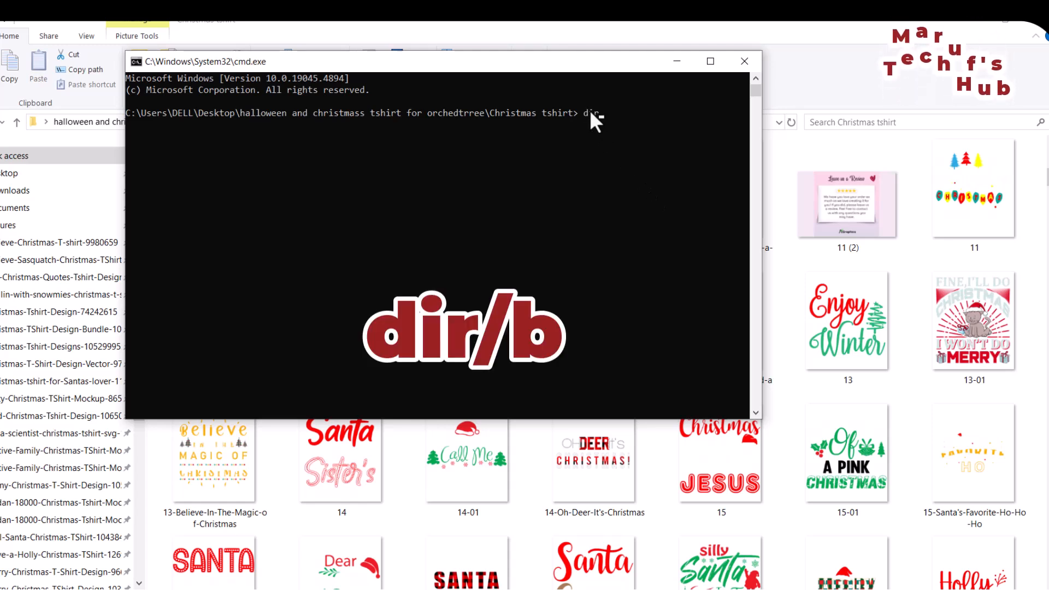
pyautogui.write('/')
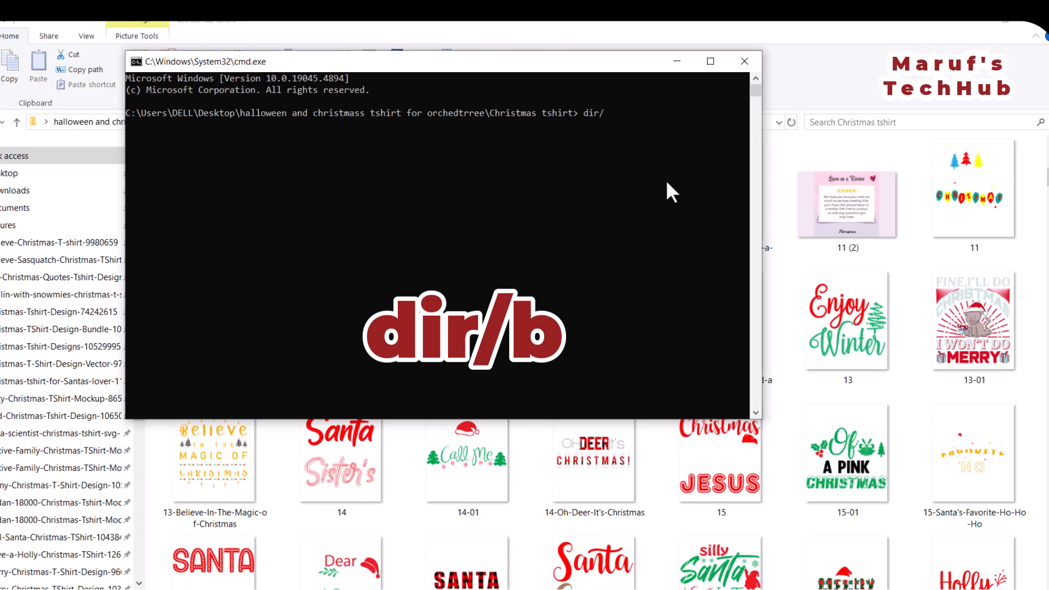
pyautogui.write('b')
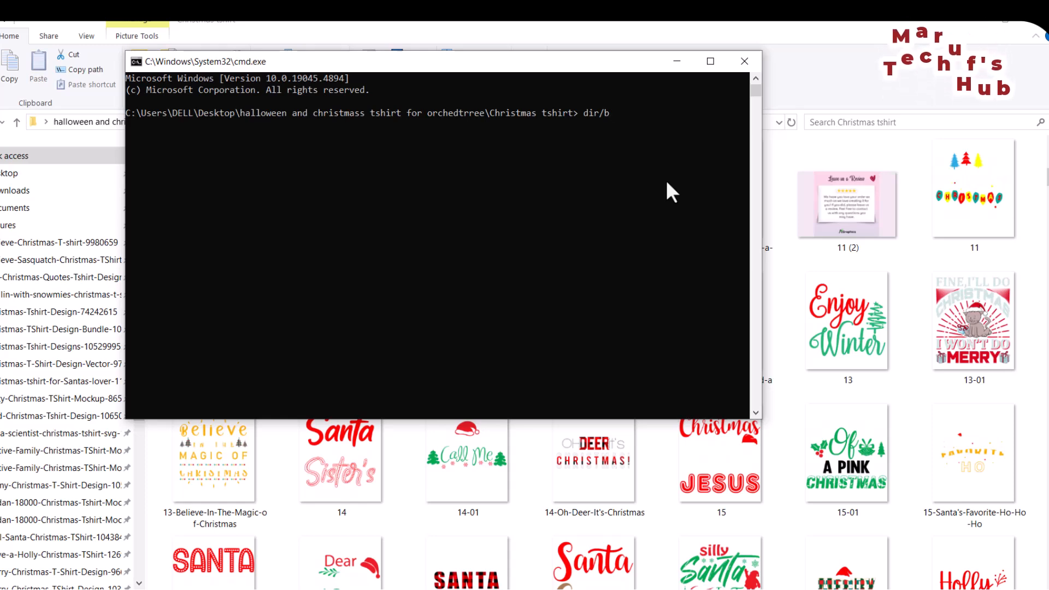
pyautogui.moveTo(533, 63); pyautogui.dragTo(858, 163)
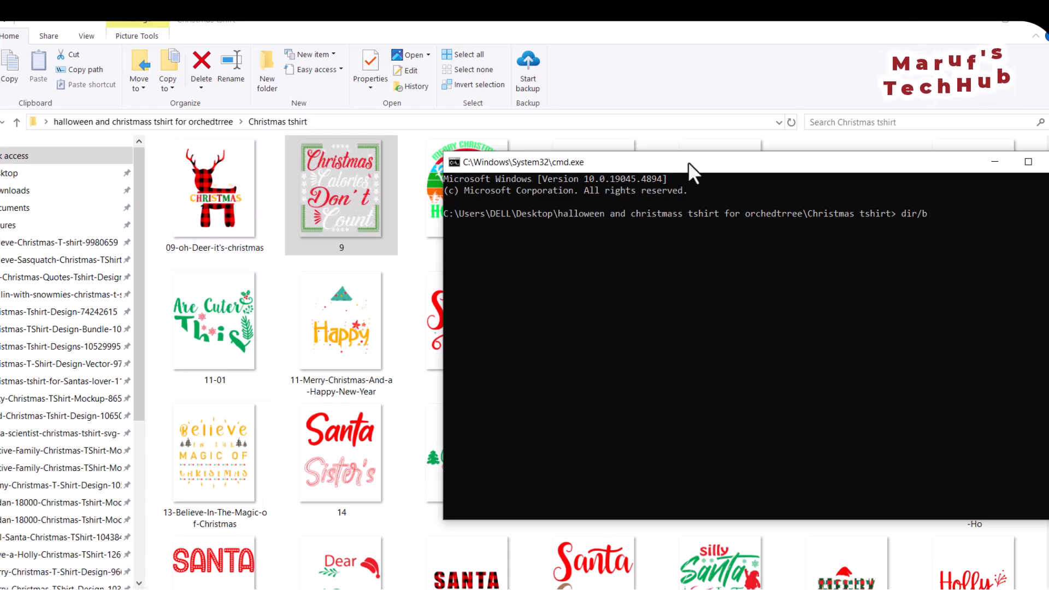
pyautogui.moveTo(697, 156); pyautogui.dragTo(494, 103)
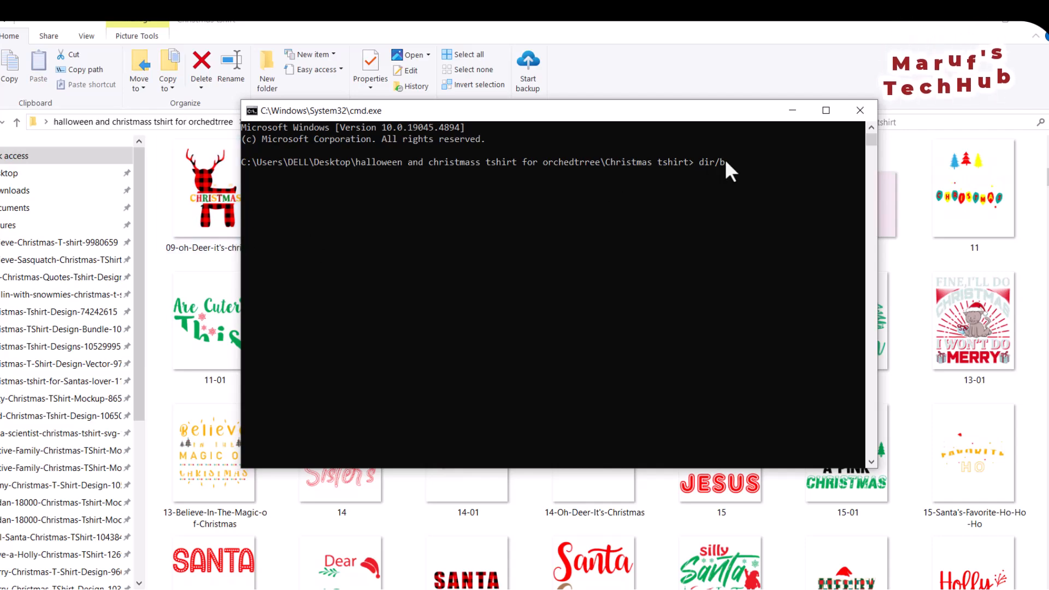
pyautogui.press('Return')
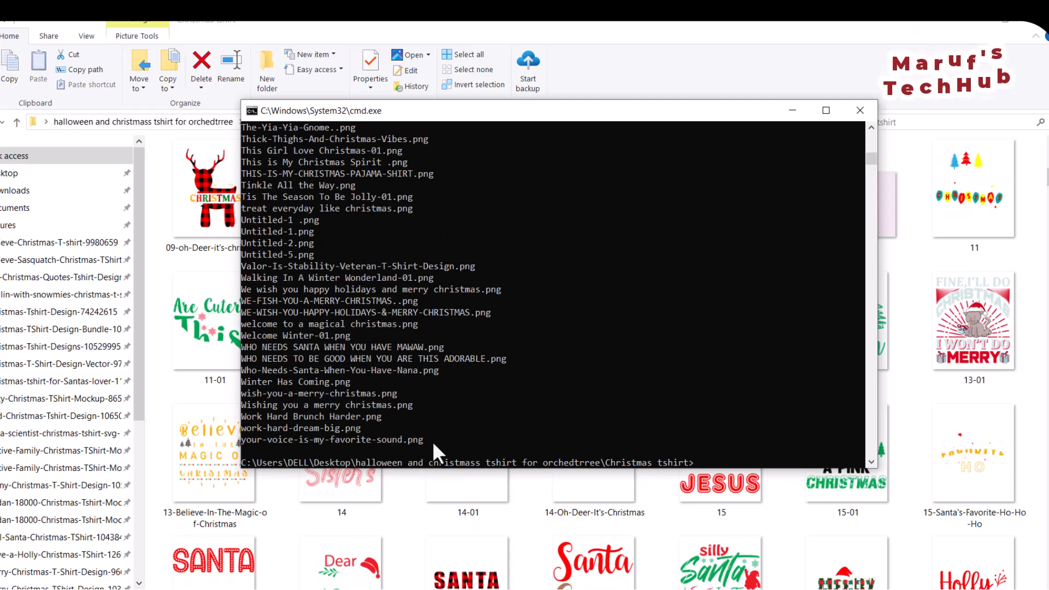
# Copy the complete file name list from the command output, from 01--YOURSELF-A-MERRY-LITTLE-CHRISTMAS.png to your-voice-is-my-favorite-sound.png.
pyautogui.moveTo(432, 441); pyautogui.dragTo(259, 59)
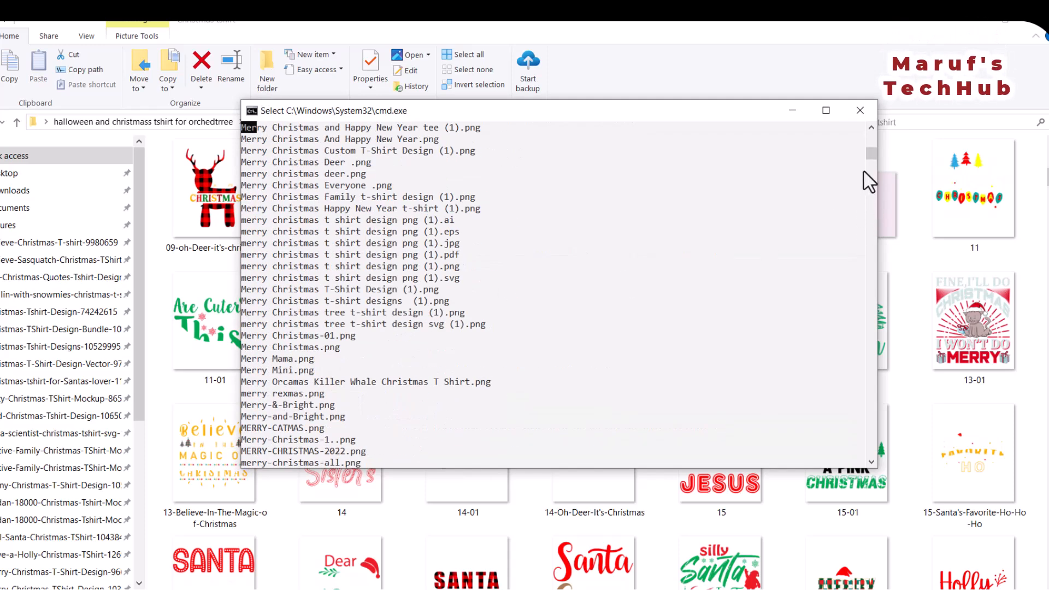
pyautogui.click(835, 172)
pyautogui.moveTo(871, 152); pyautogui.dragTo(870, 136)
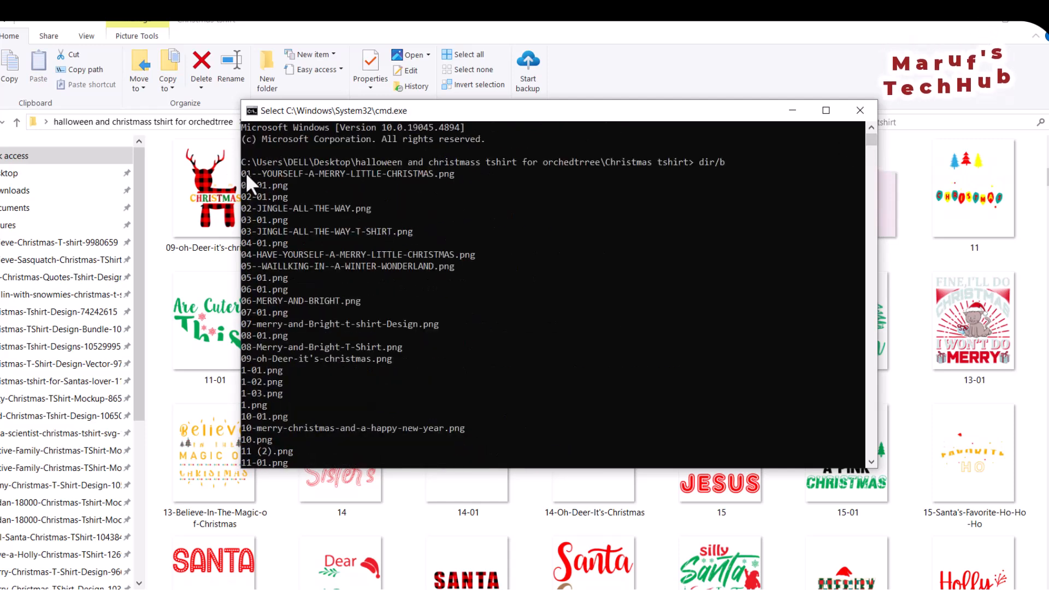
pyautogui.moveTo(245, 172); pyautogui.dragTo(405, 194)
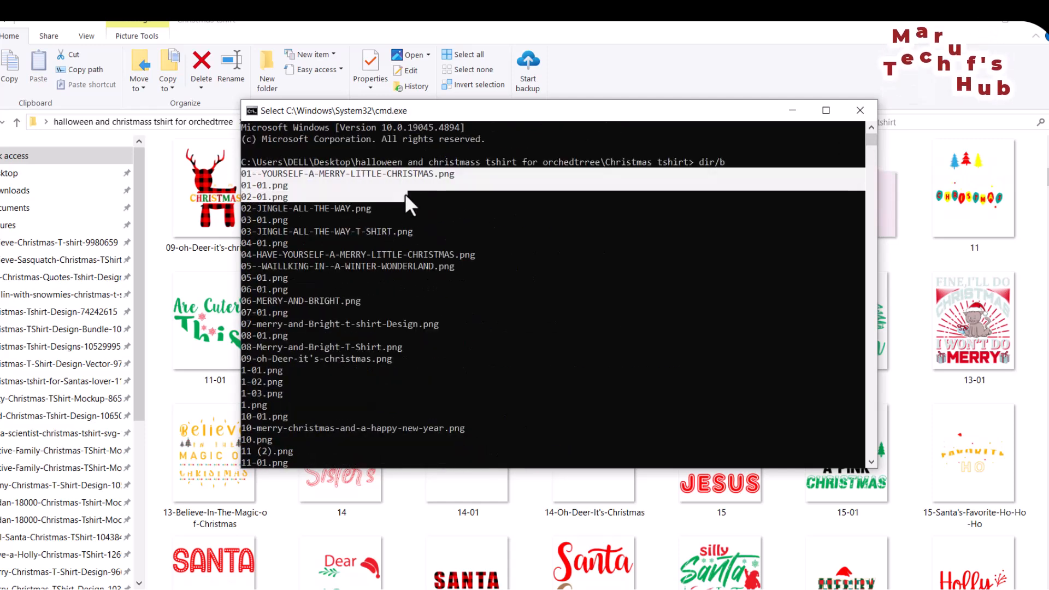
pyautogui.scroll(-20, 534, 296)
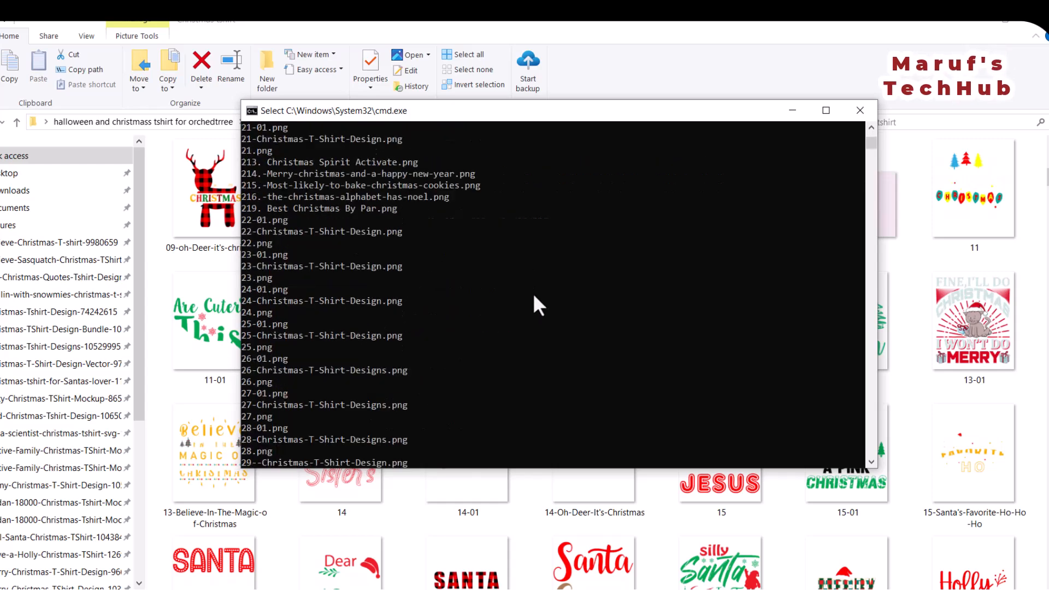
pyautogui.scroll(-5, 534, 299)
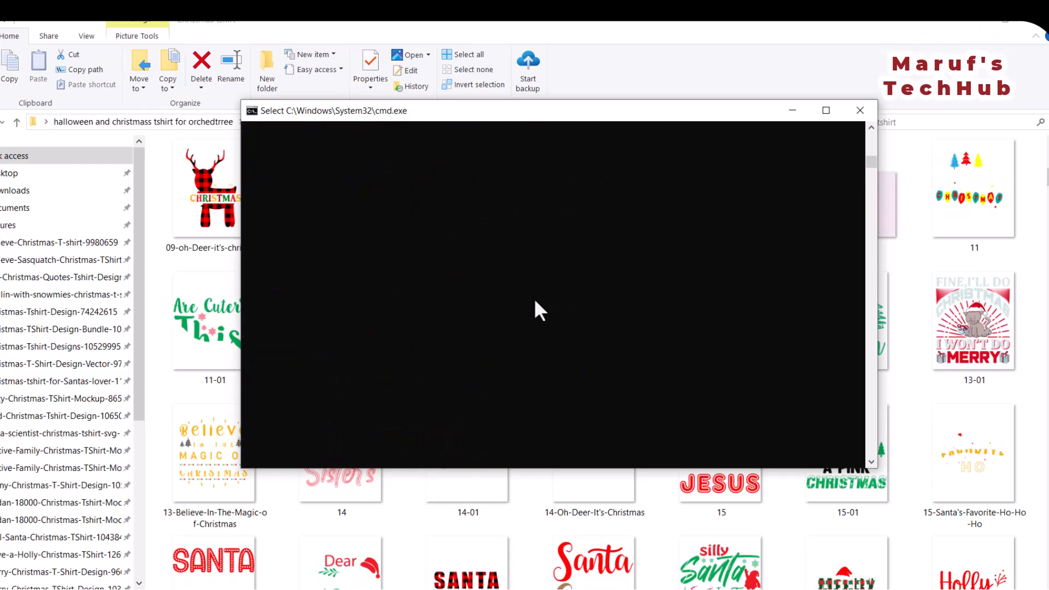
pyautogui.keyDown('shift'); pyautogui.click(428, 349); pyautogui.keyUp('shift')
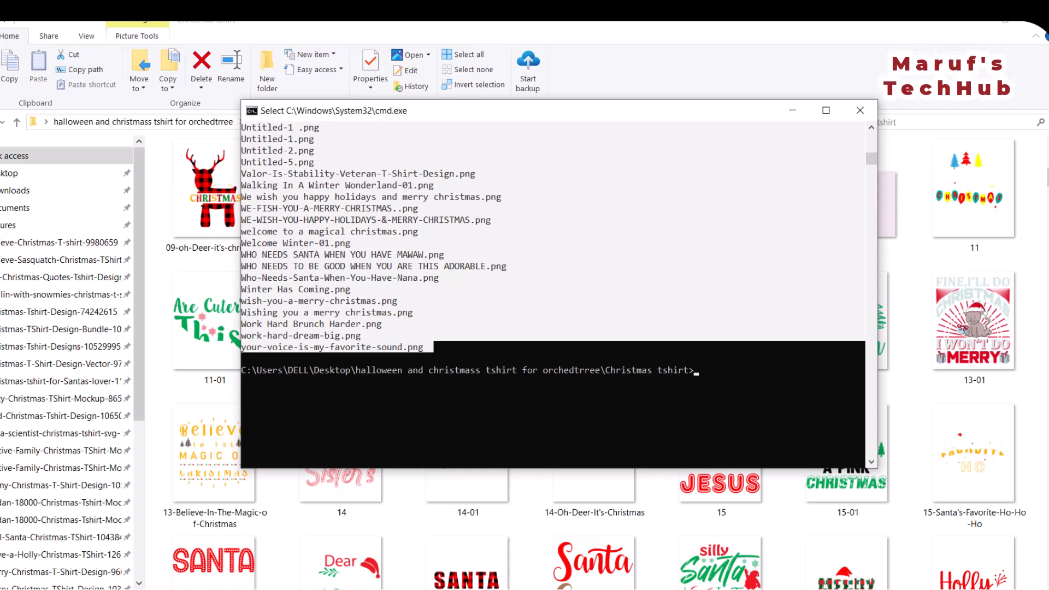
pyautogui.moveTo(676, 589)
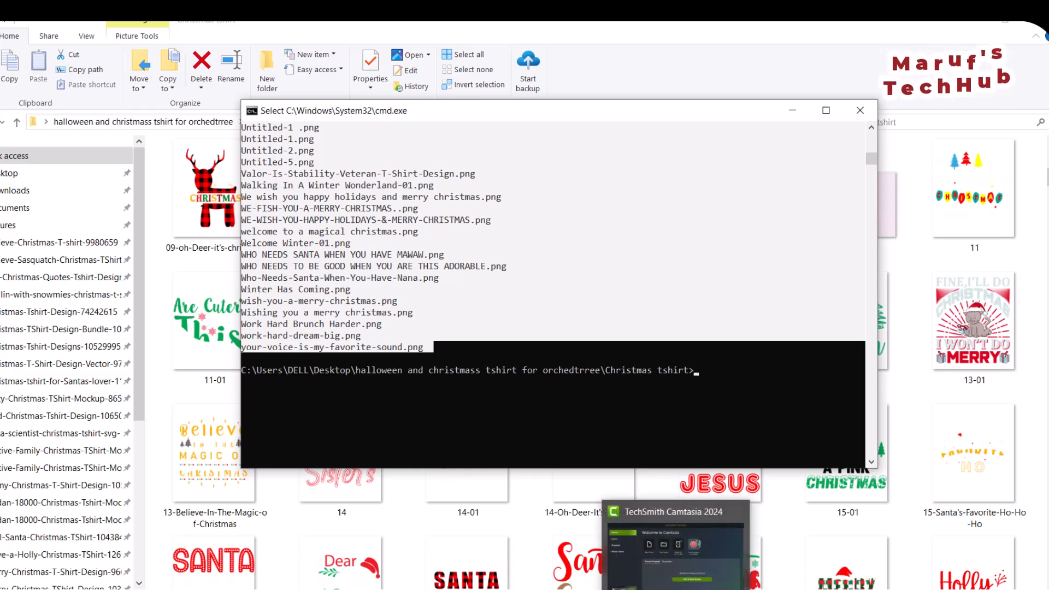
pyautogui.hotkey('ctrl', 'c')
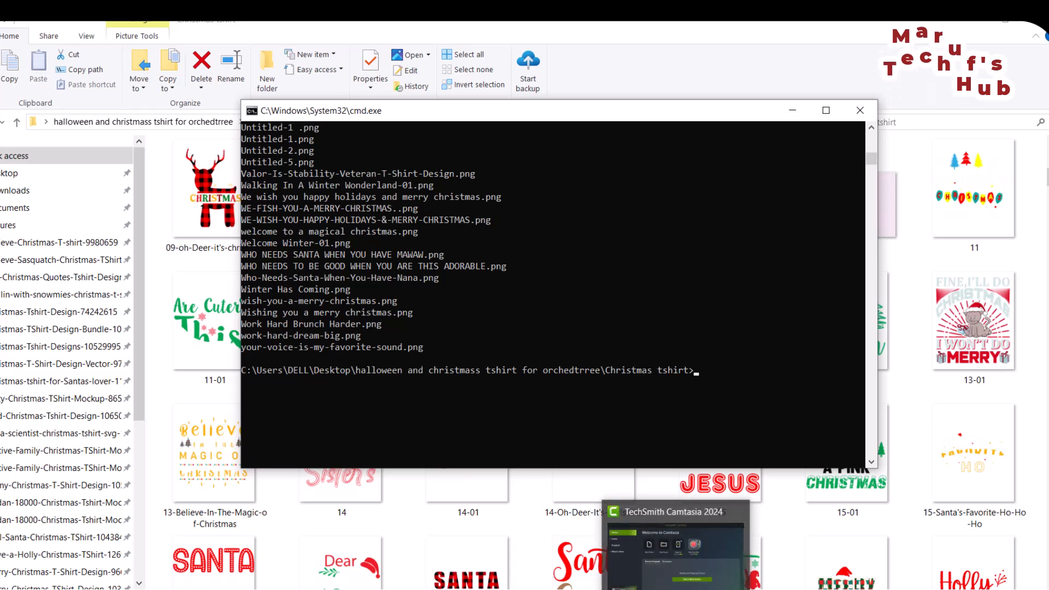
# Switch to the Rename-files-in-a-folder workbook in Excel and undo the earlier file name entry on the Template sheet.
pyautogui.click(768, 24)
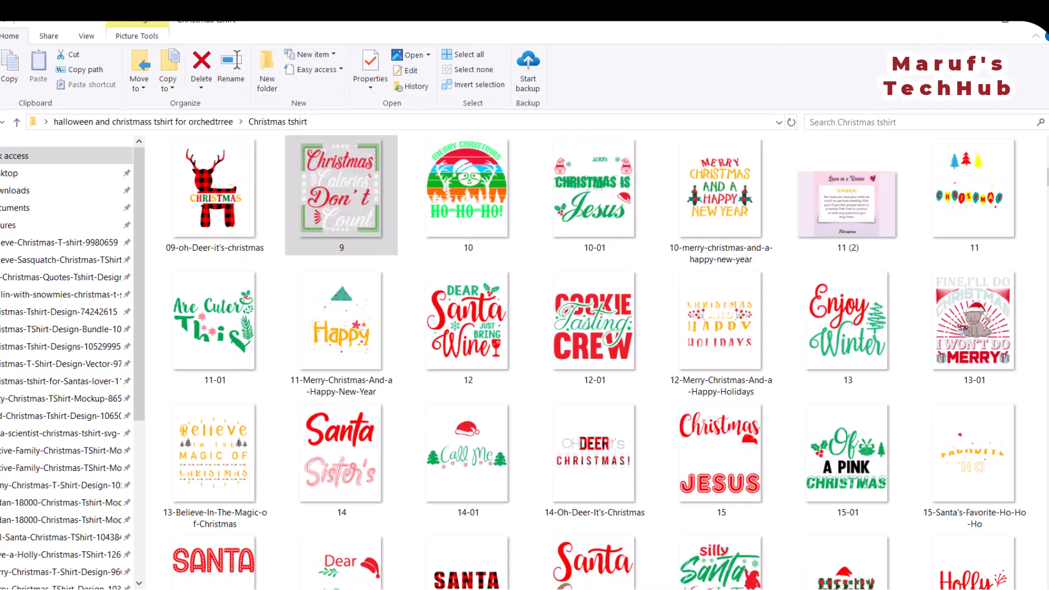
pyautogui.moveTo(604, 588)
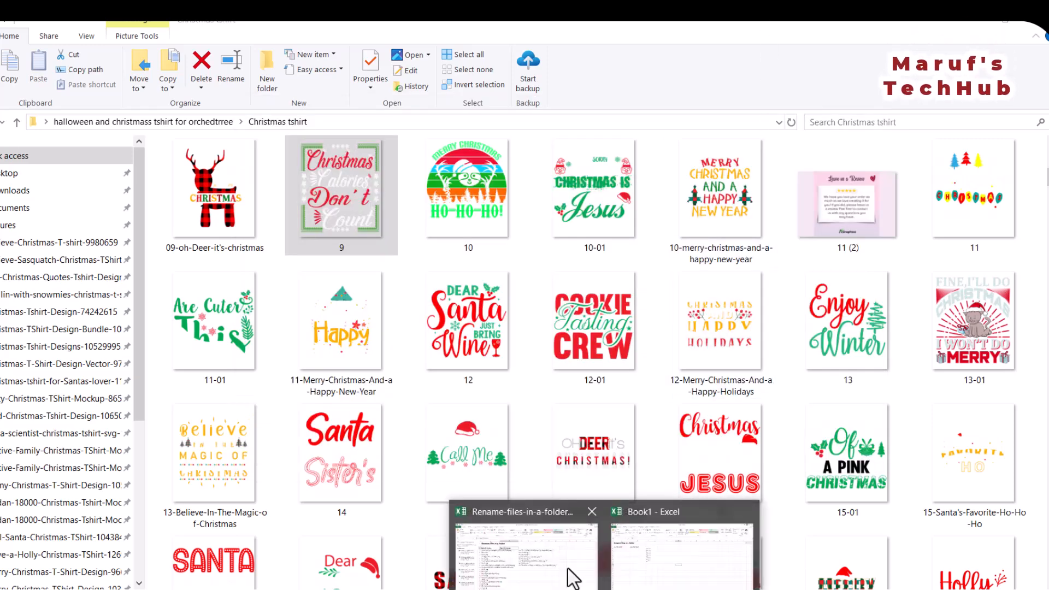
pyautogui.click(532, 560)
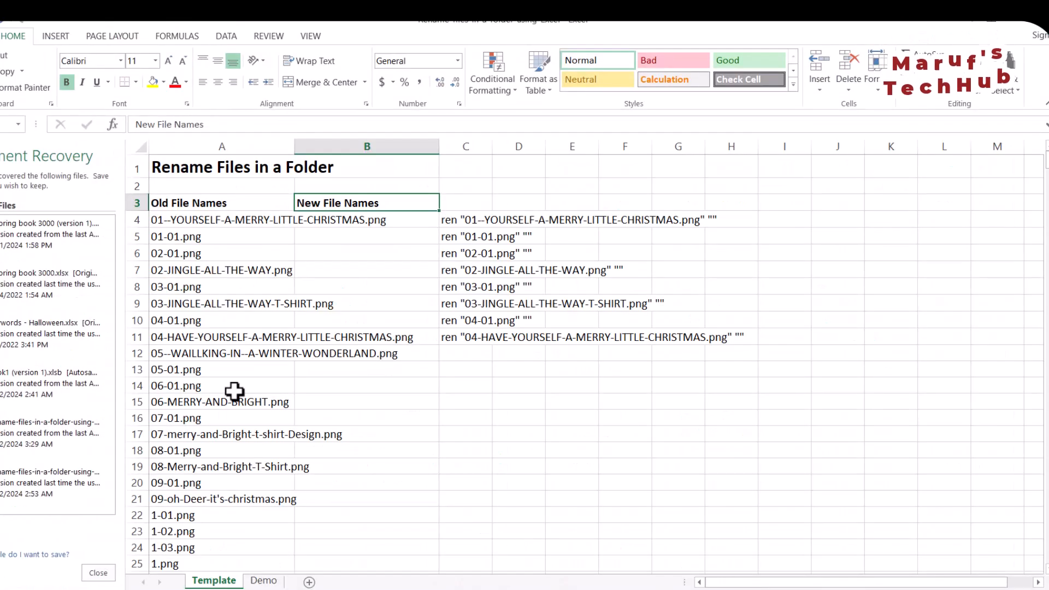
pyautogui.hotkey('ctrl', 'z')
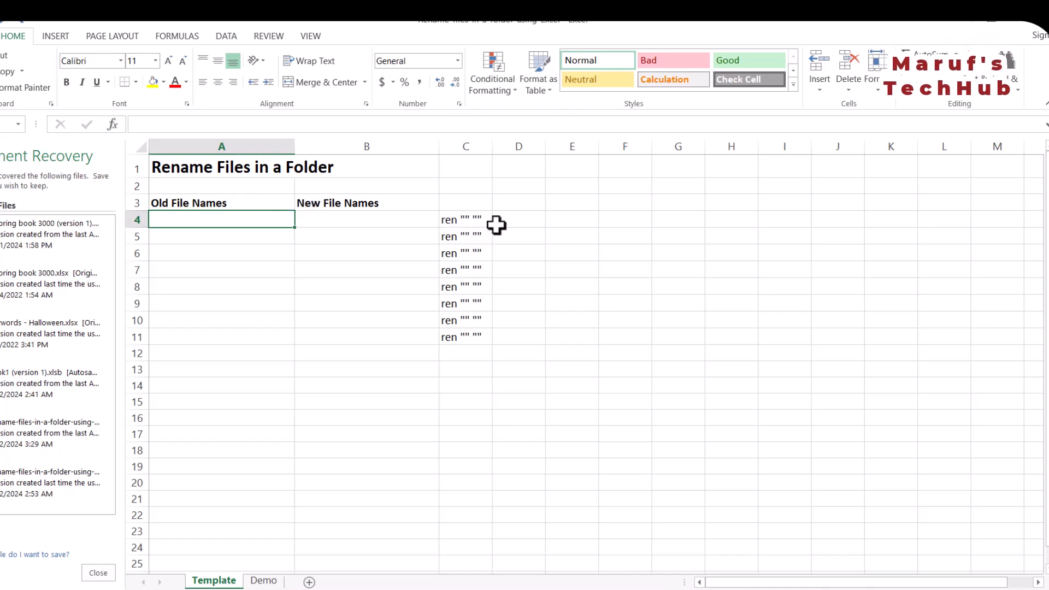
# Paste the copied file names under Old File Names from cell A4 and check the list down to its last row.
pyautogui.click(324, 221)
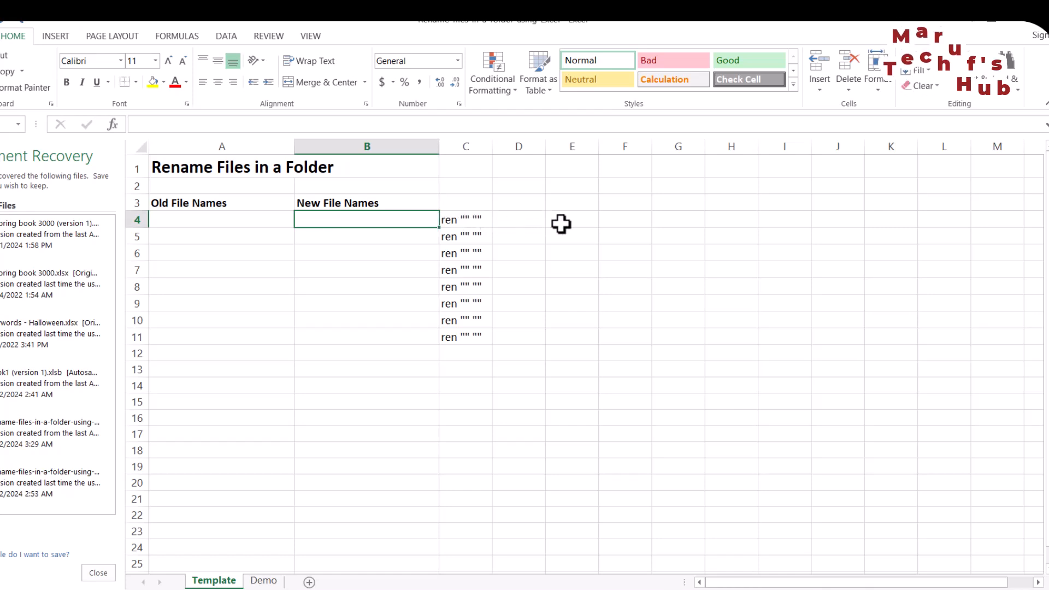
pyautogui.click(183, 218)
pyautogui.moveTo(601, 585)
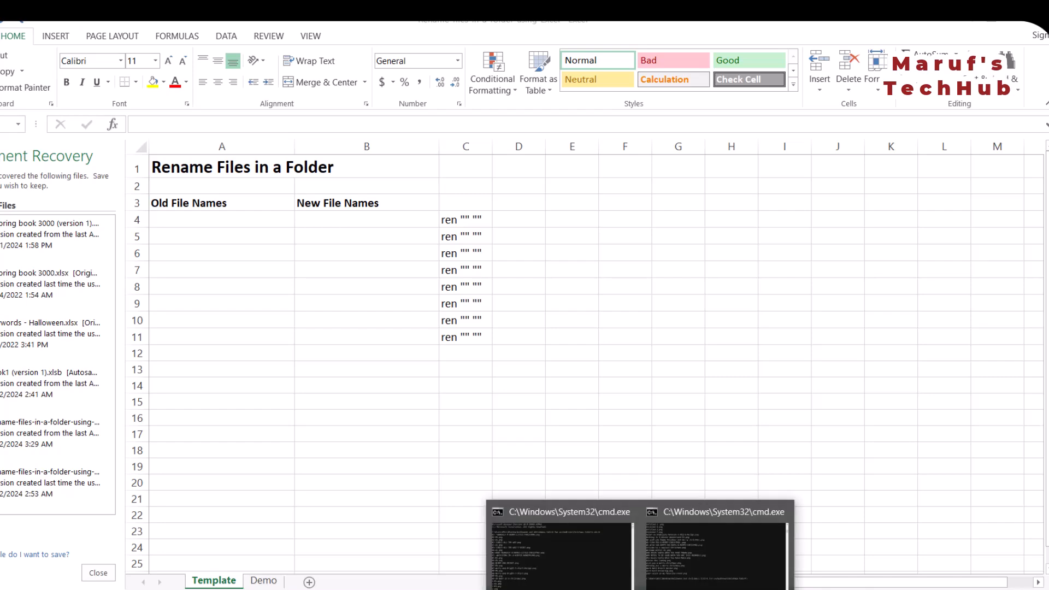
pyautogui.click(563, 573)
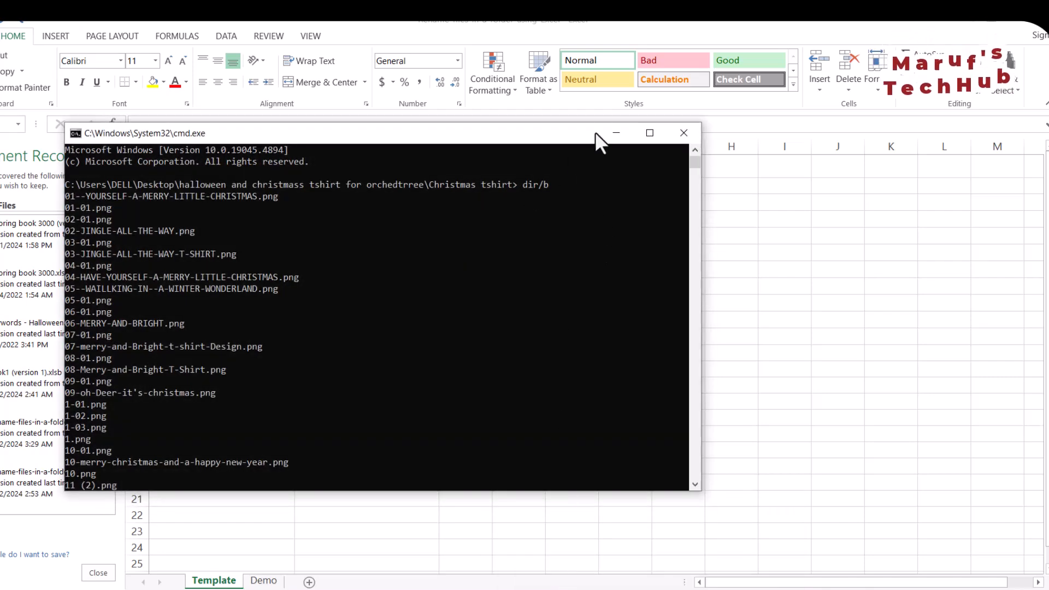
pyautogui.click(615, 133)
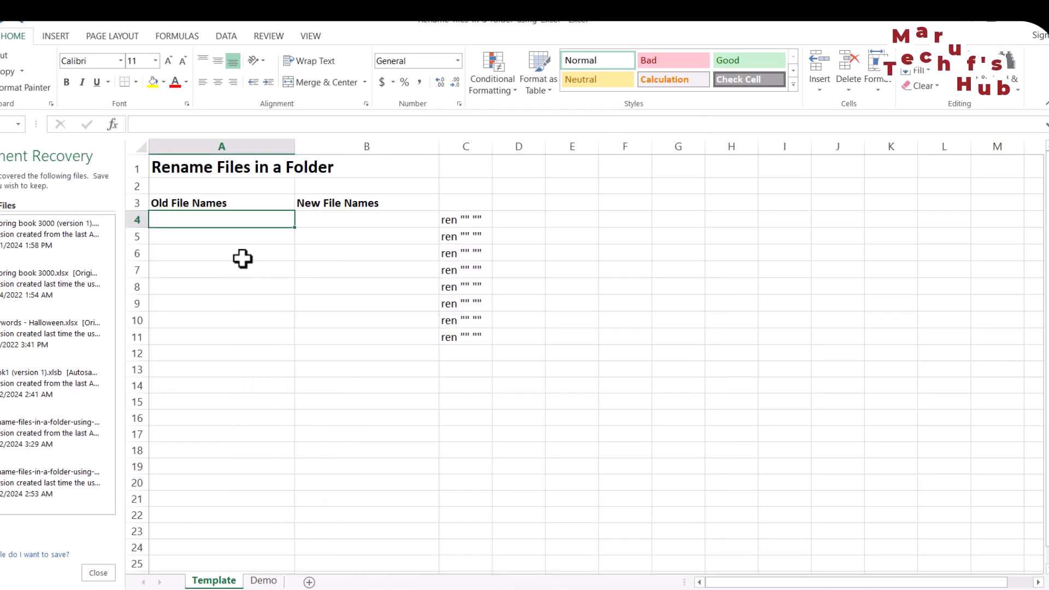
pyautogui.hotkey('ctrl', 'v')
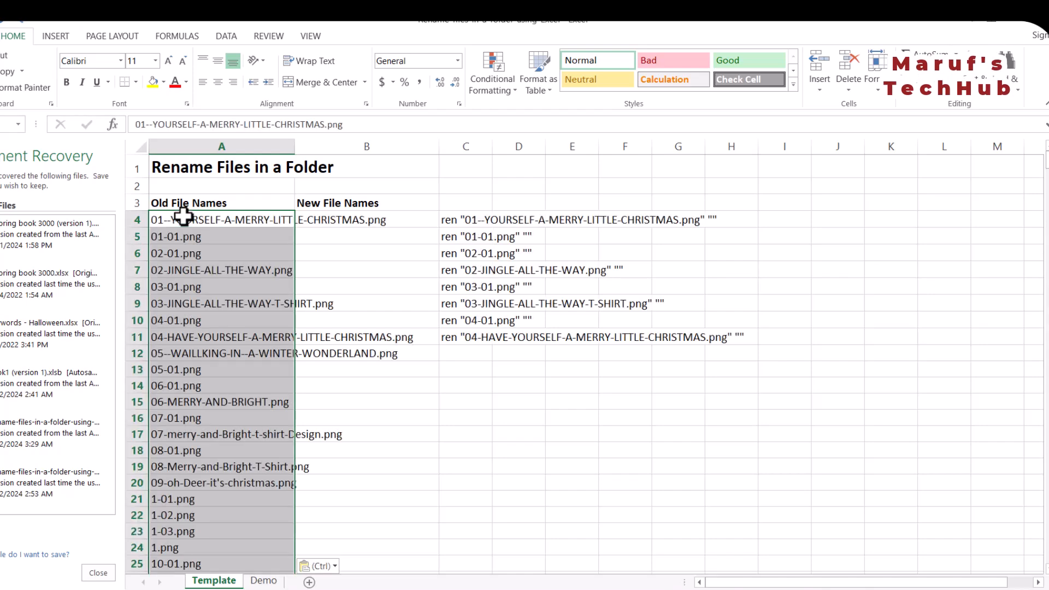
pyautogui.scroll(-20, 851, 339)
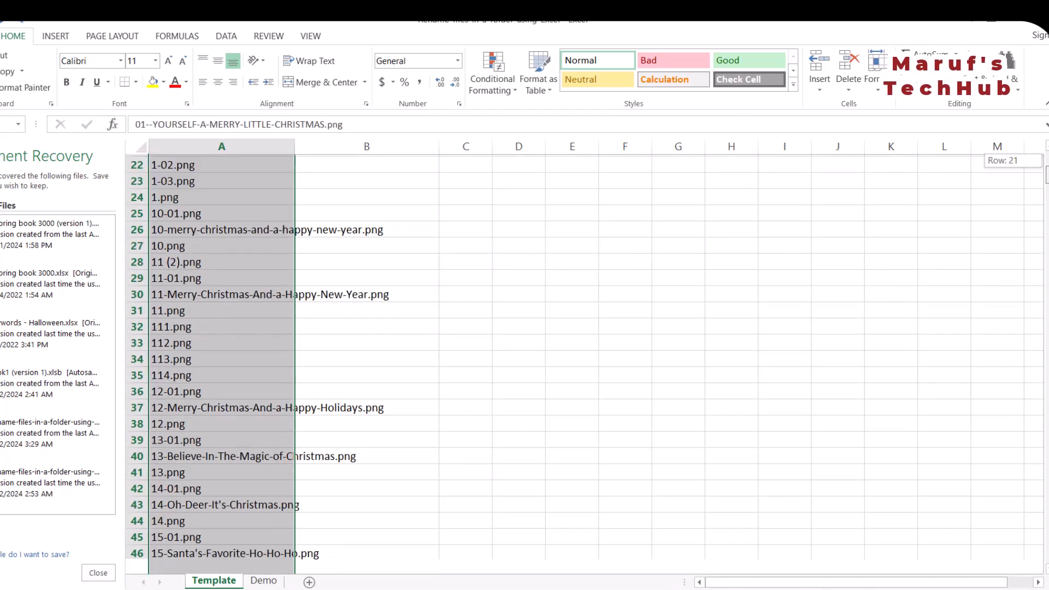
pyautogui.scroll(-20, 171, 437)
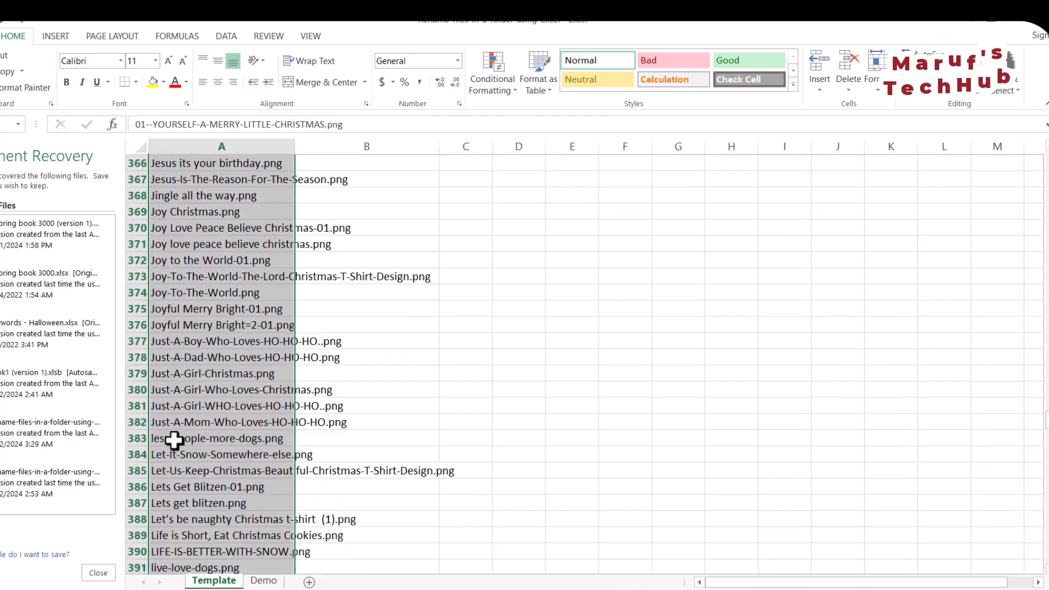
pyautogui.scroll(-20, 175, 438)
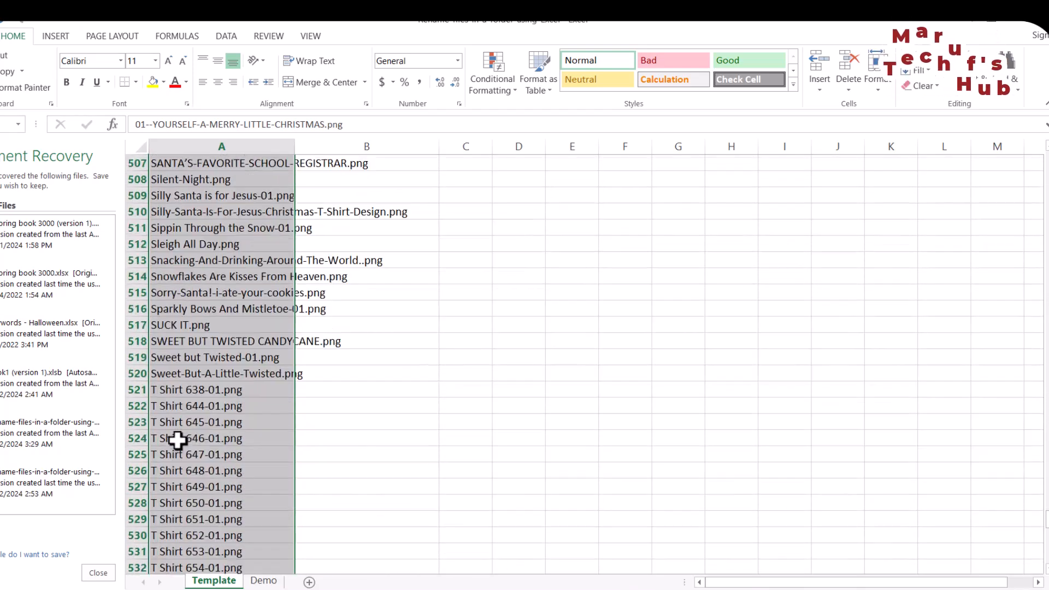
pyautogui.scroll(-8, 182, 438)
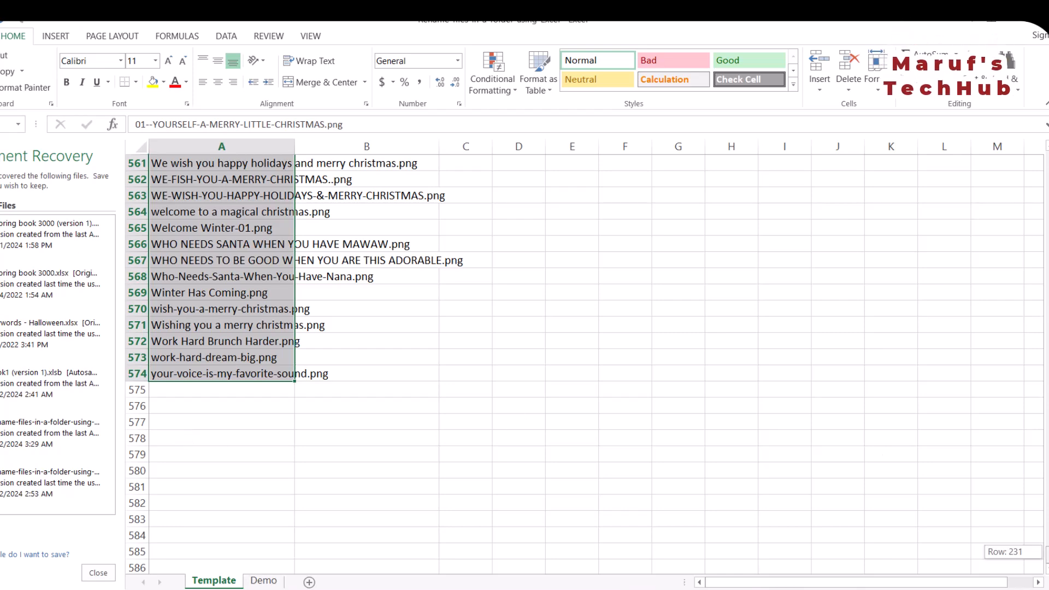
pyautogui.scroll(20, 706, 143)
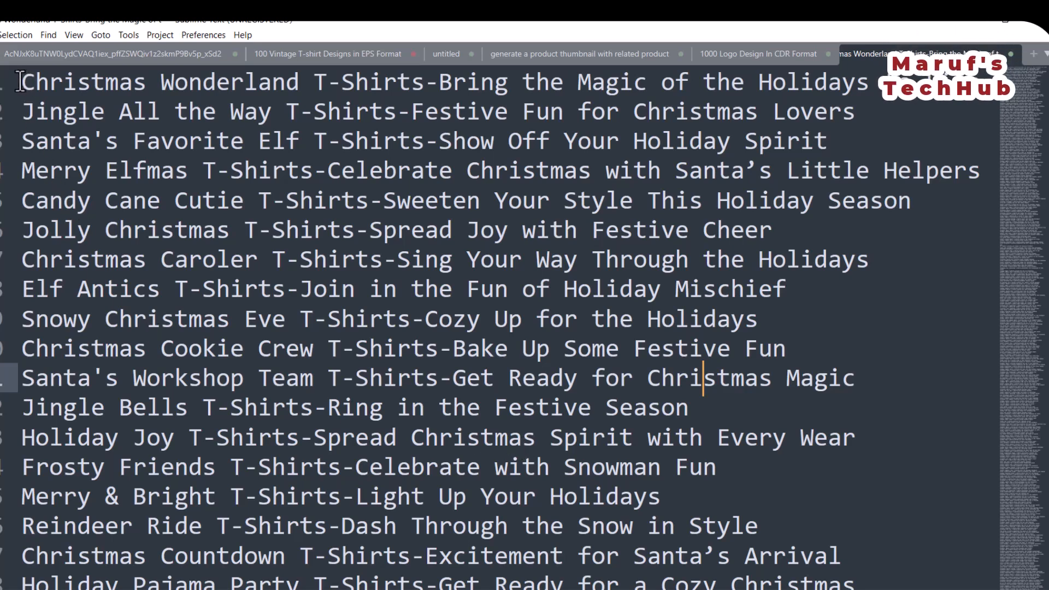
# Switch to Sublime Text and highlight the Christmas T-shirt titles starting from the first line.
pyautogui.moveTo(20, 81); pyautogui.dragTo(734, 410)
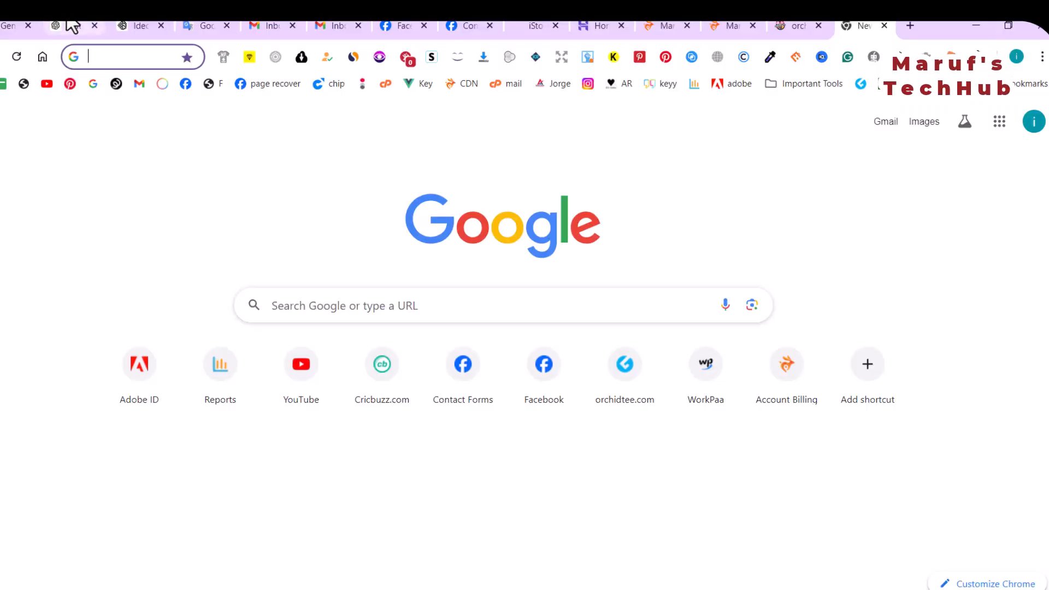
# Highlight the Christmas T-shirt titles in Sublime Text from the Santa's Workshop Team line up to the first line.
pyautogui.click(72, 25)
pyautogui.scroll(-10, 505, 276)
pyautogui.scroll(9, 505, 276)
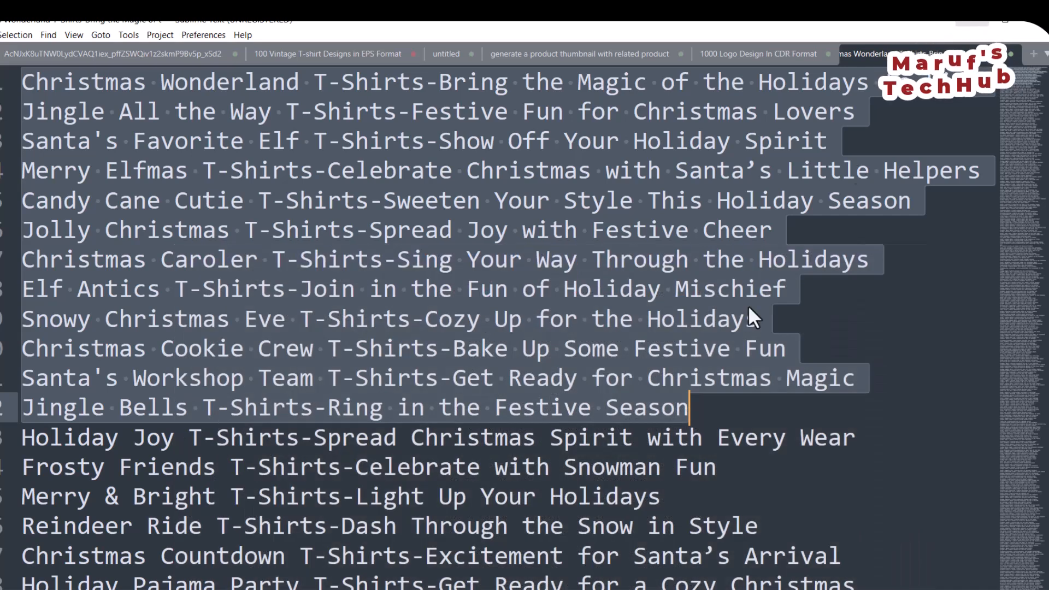
pyautogui.moveTo(856, 378); pyautogui.dragTo(22, 82)
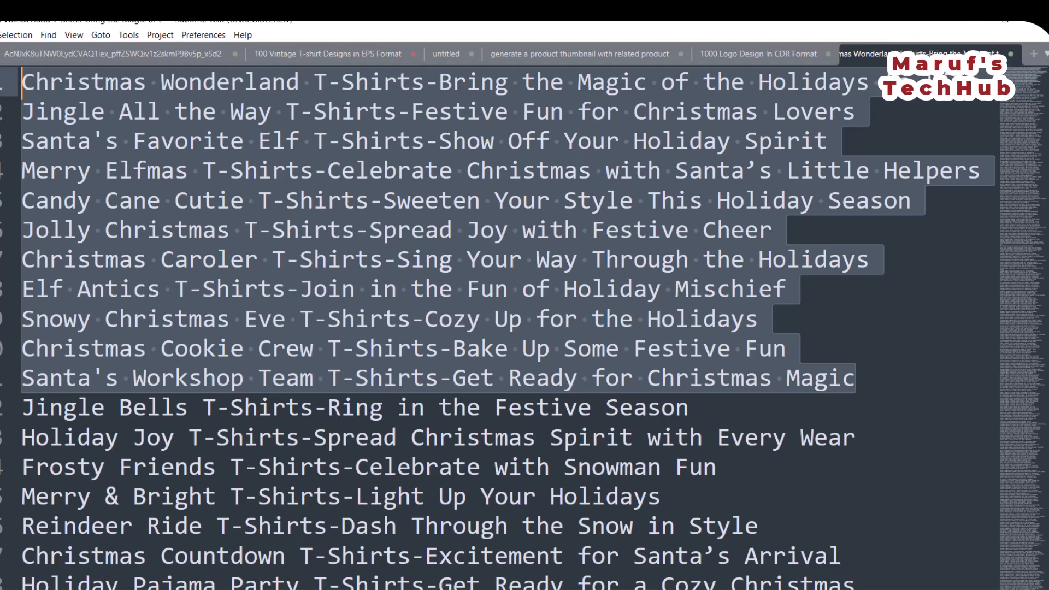
# Switch to the Christmas tshirt folder in File Explorer and check the file type of image 10-01 in its properties.
pyautogui.hotkey('alt', 'Tab')
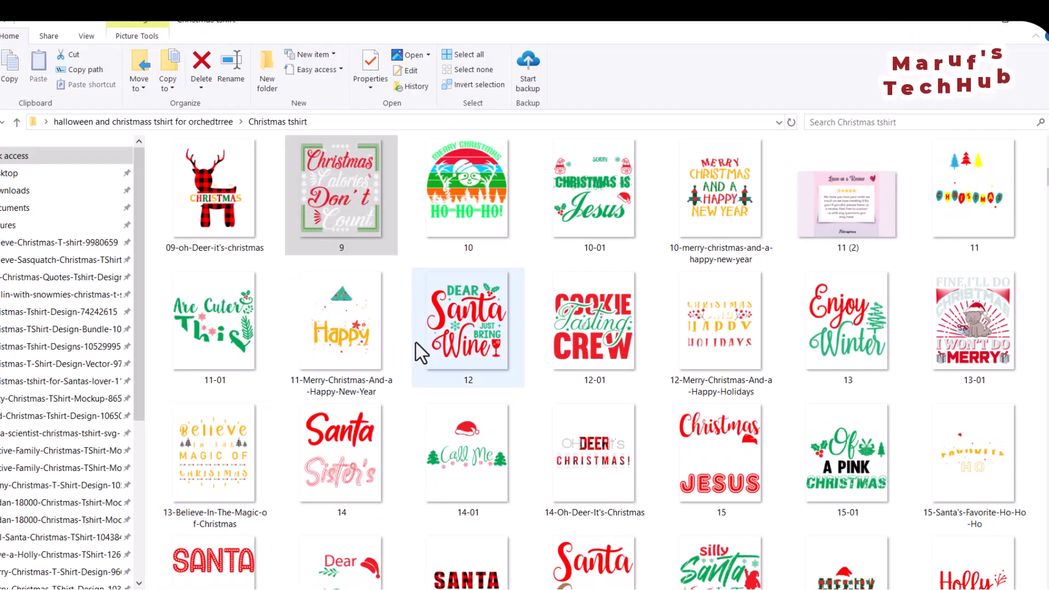
pyautogui.click(316, 208)
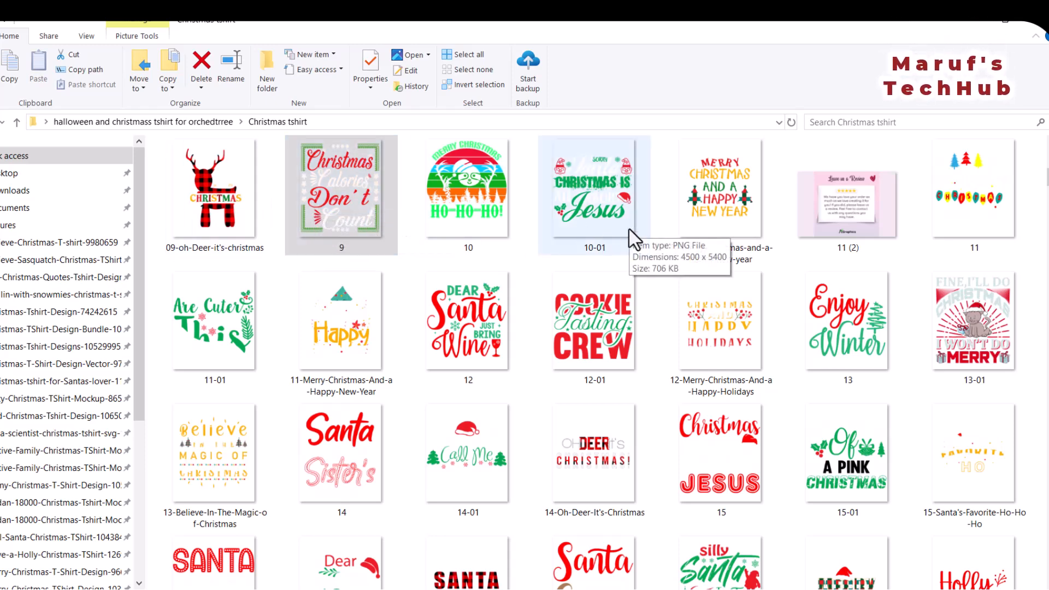
pyautogui.click(582, 222)
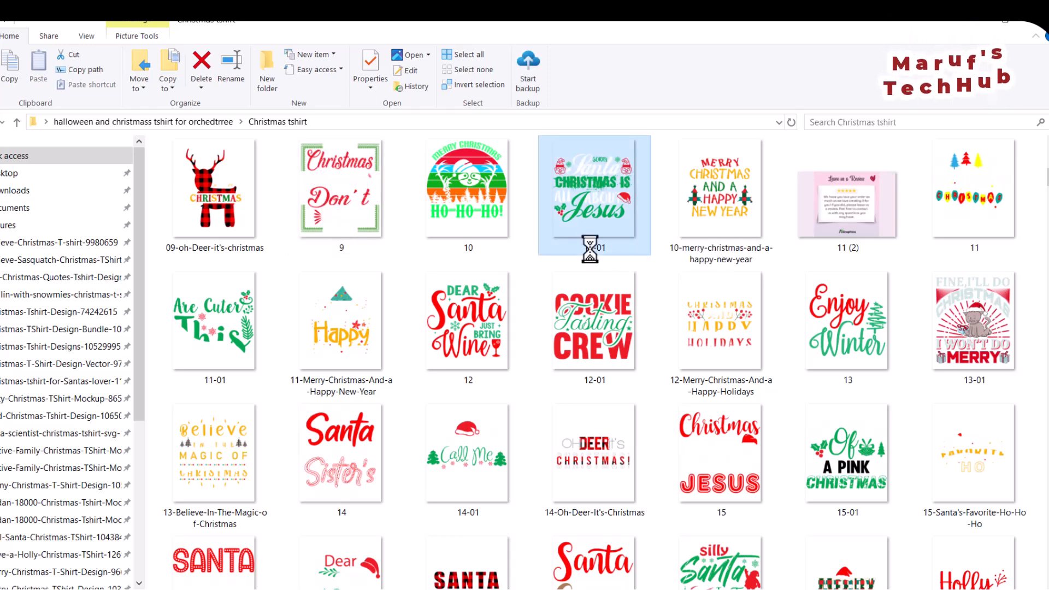
pyautogui.rightClick(581, 221)
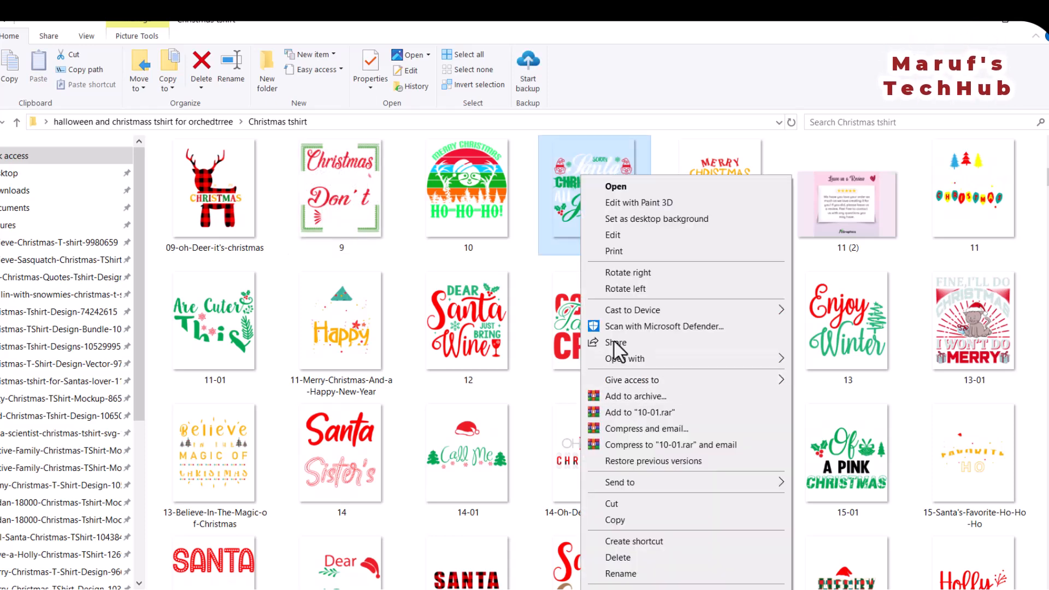
pyautogui.click(885, 526)
pyautogui.rightClick(586, 227)
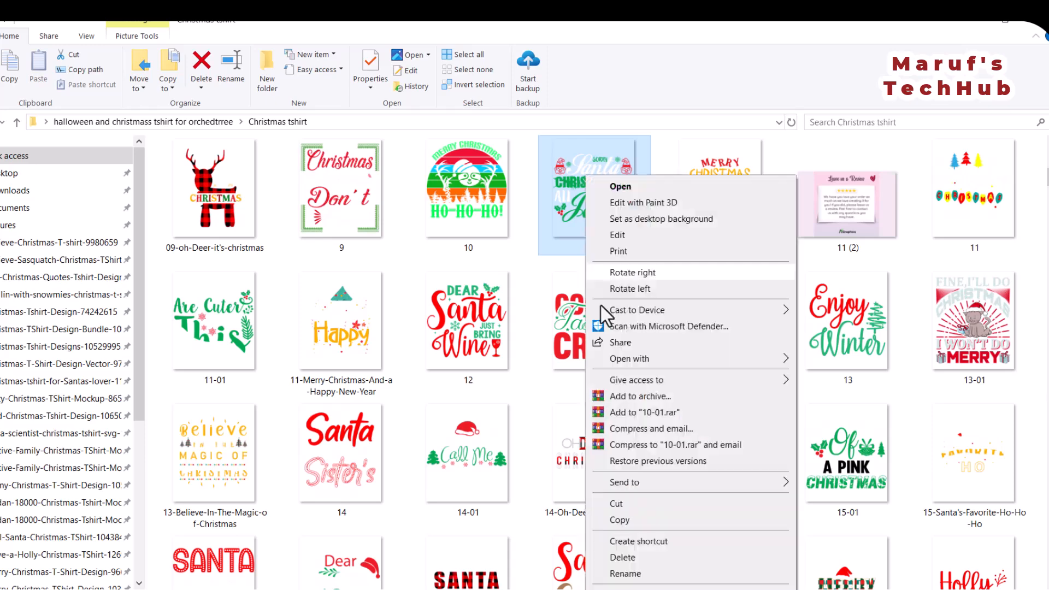
pyautogui.click(634, 589)
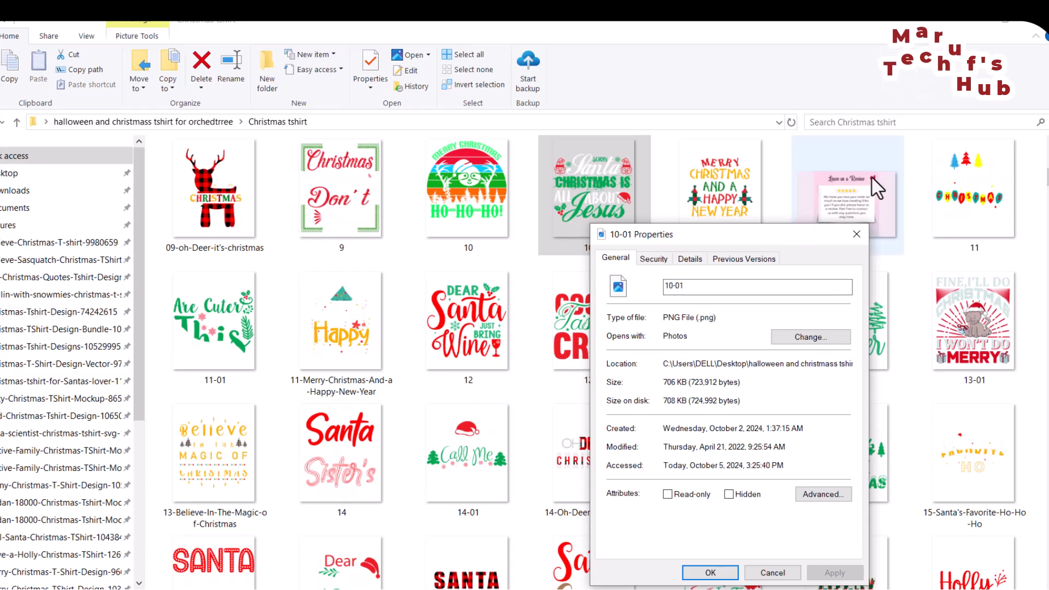
pyautogui.click(857, 234)
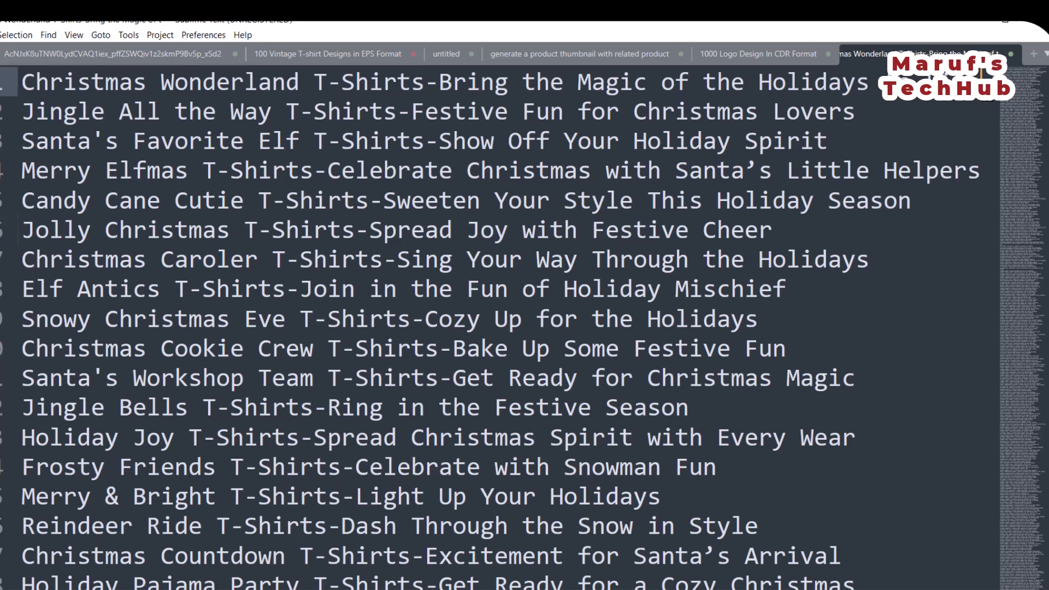
pyautogui.write('.png')
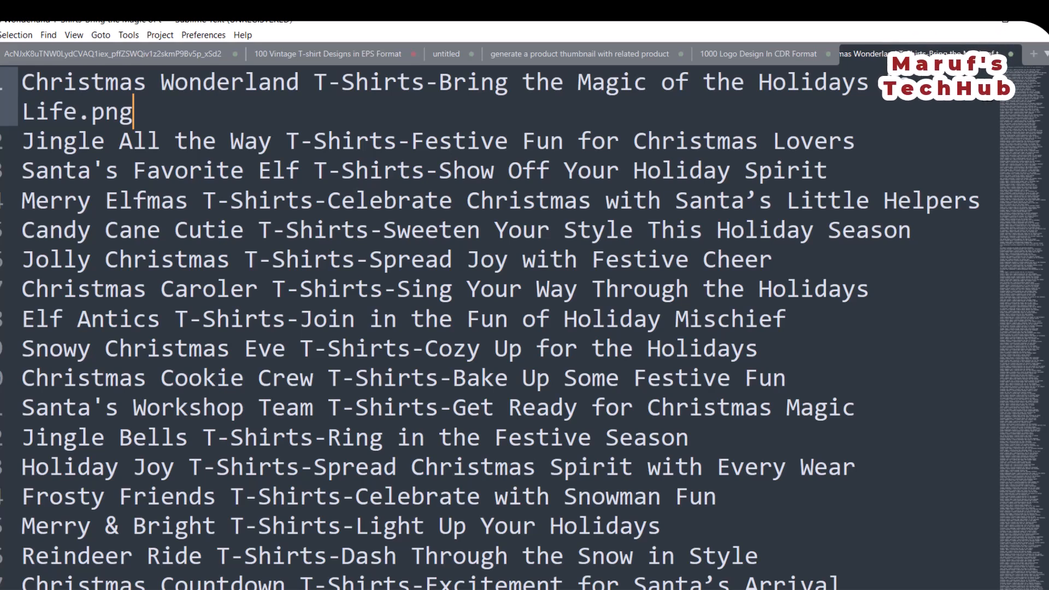
pyautogui.press('BackSpace')
pyautogui.press('BackSpace')
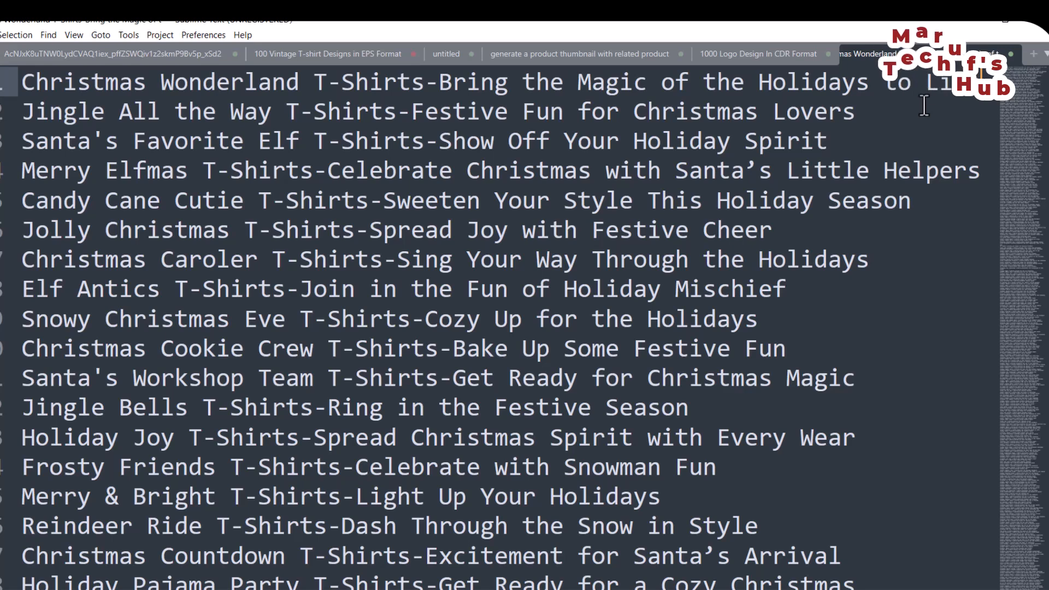
# Append .png to the end of every title line at once and check the extensions through the list.
pyautogui.hotkey('ctrl', 'a')
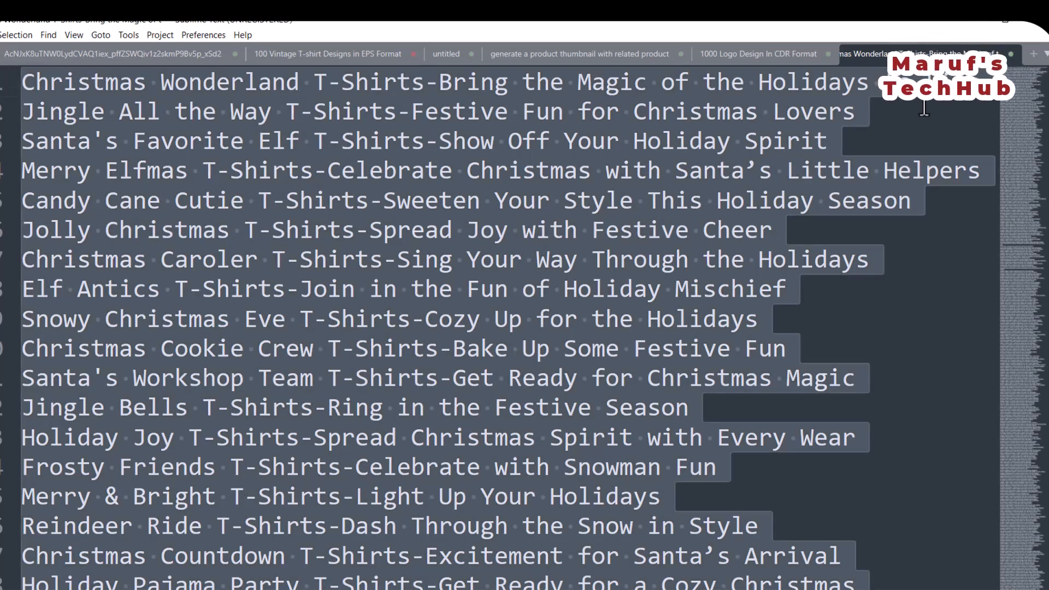
pyautogui.hotkey('ctrl', 'shift', 'l')
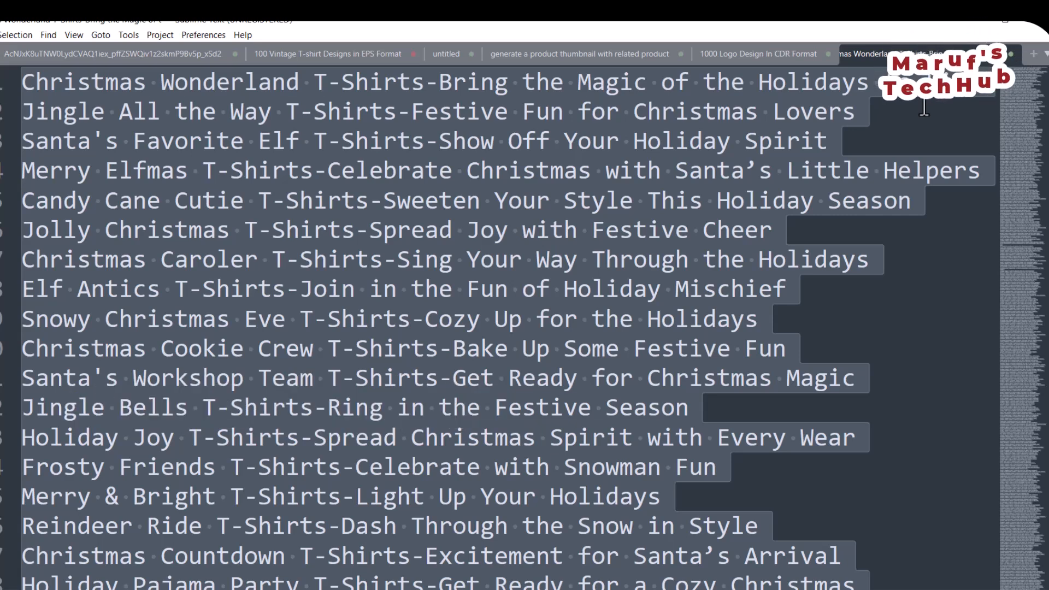
pyautogui.hotkey('ctrl', 'shift', 'l')
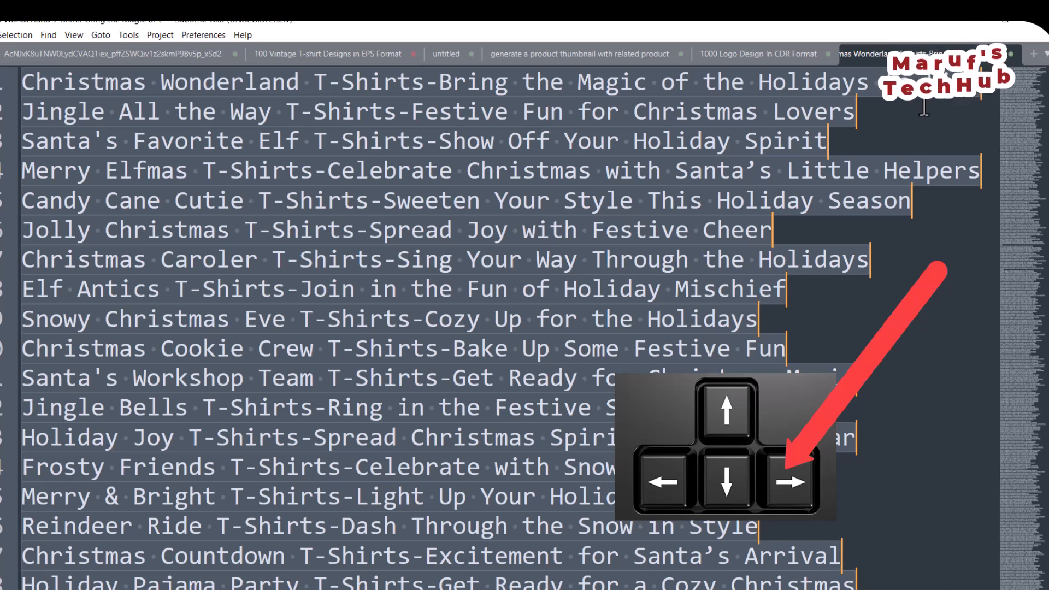
pyautogui.press('Right')
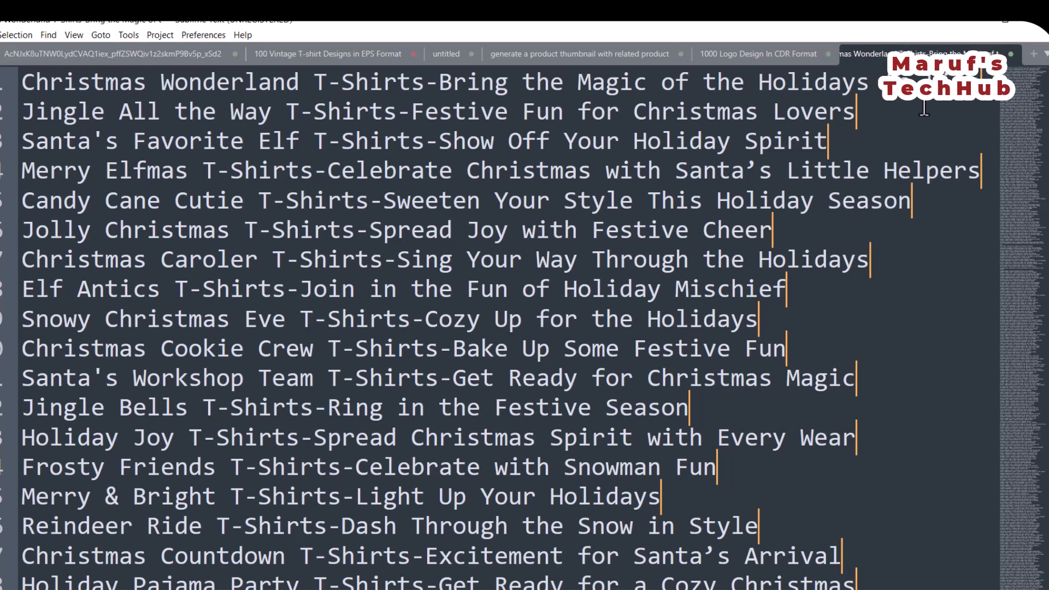
pyautogui.write('.p')
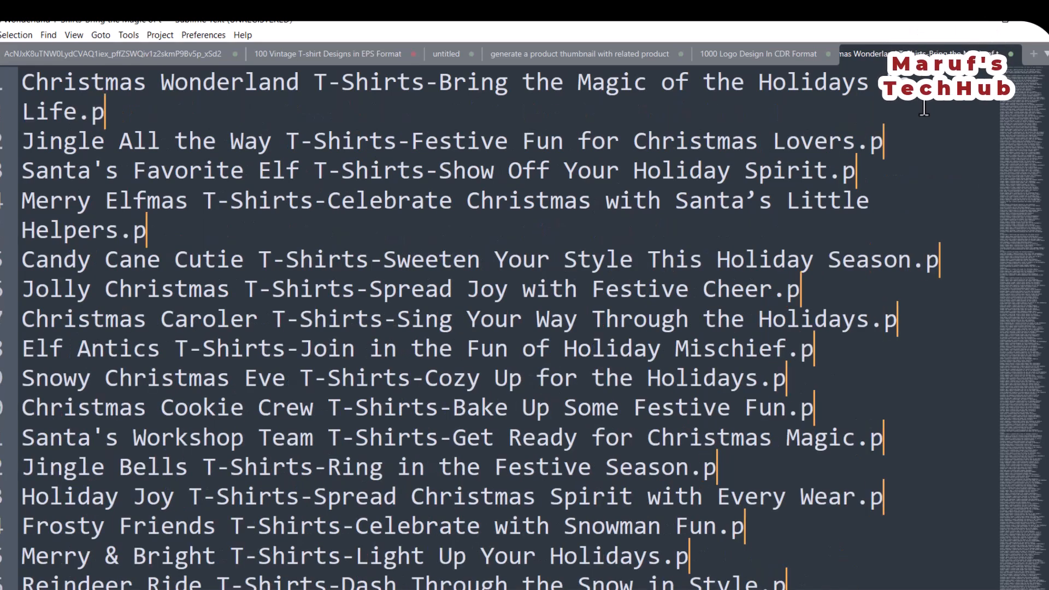
pyautogui.write('ng')
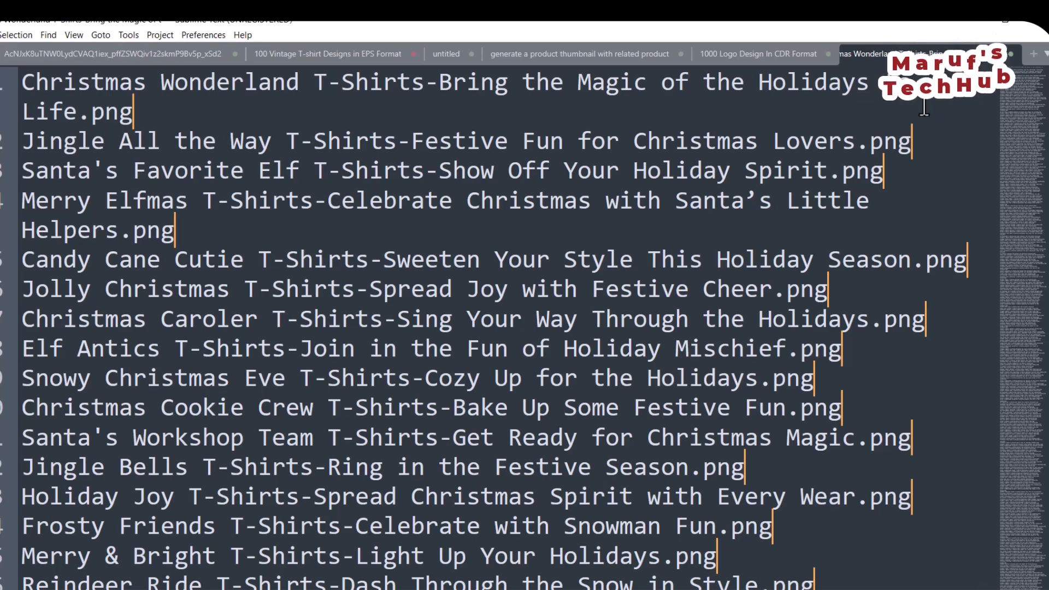
pyautogui.scroll(-15, 902, 388)
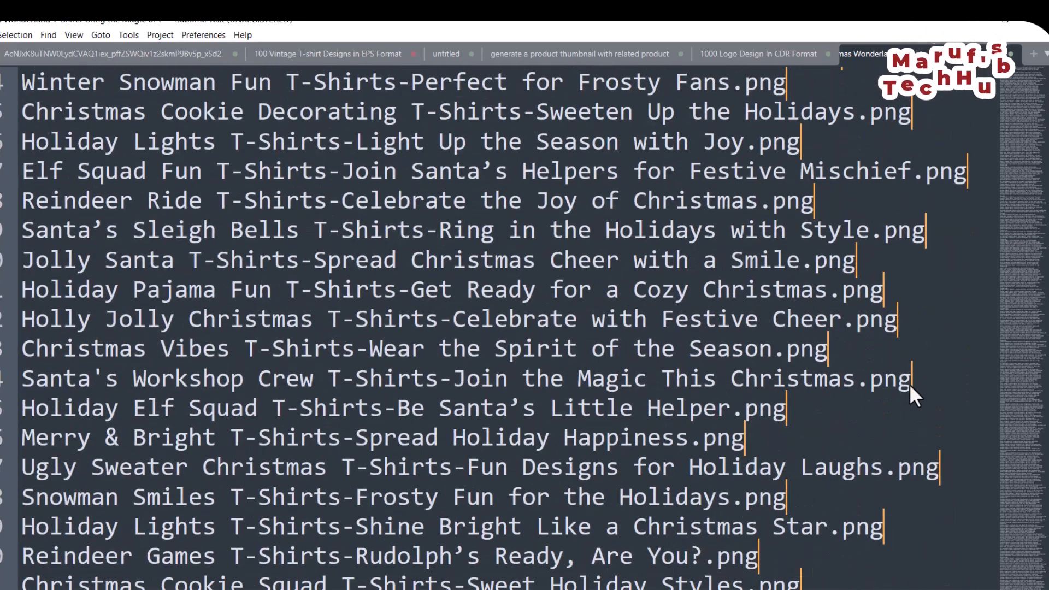
pyautogui.click(909, 384)
pyautogui.scroll(15, 910, 386)
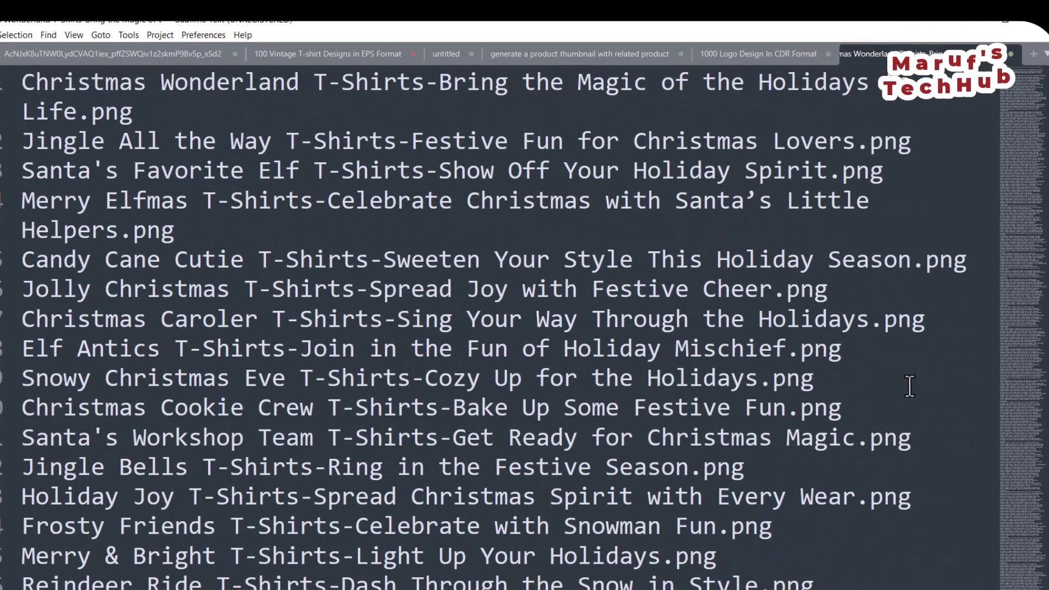
# Copy all the .png titles and paste them under New File Names from cell B4 on the Excel Template sheet.
pyautogui.hotkey('ctrl', 'a')
pyautogui.hotkey('ctrl', 'c')
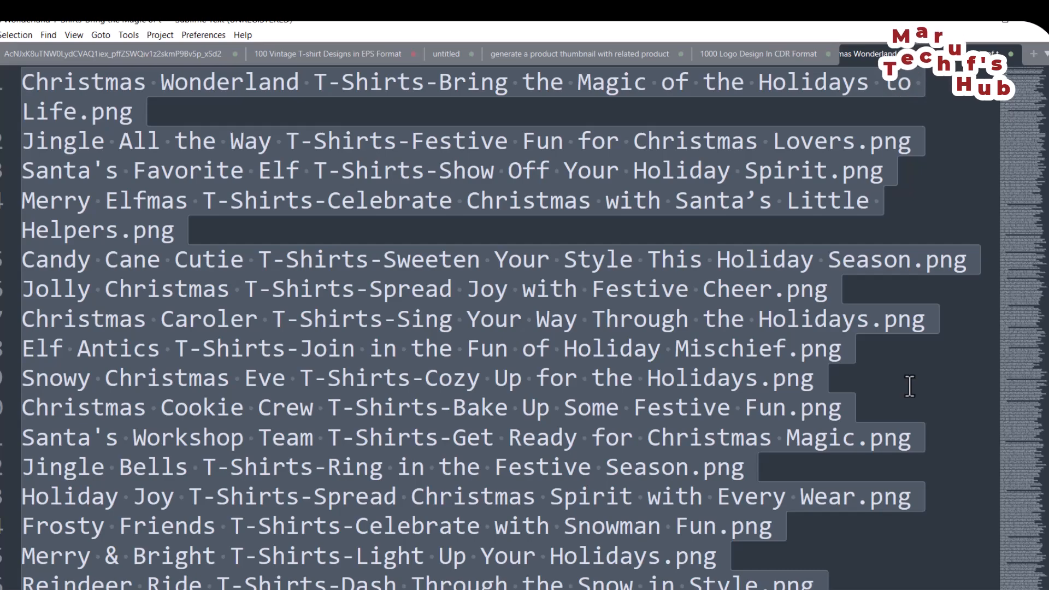
pyautogui.click(979, 23)
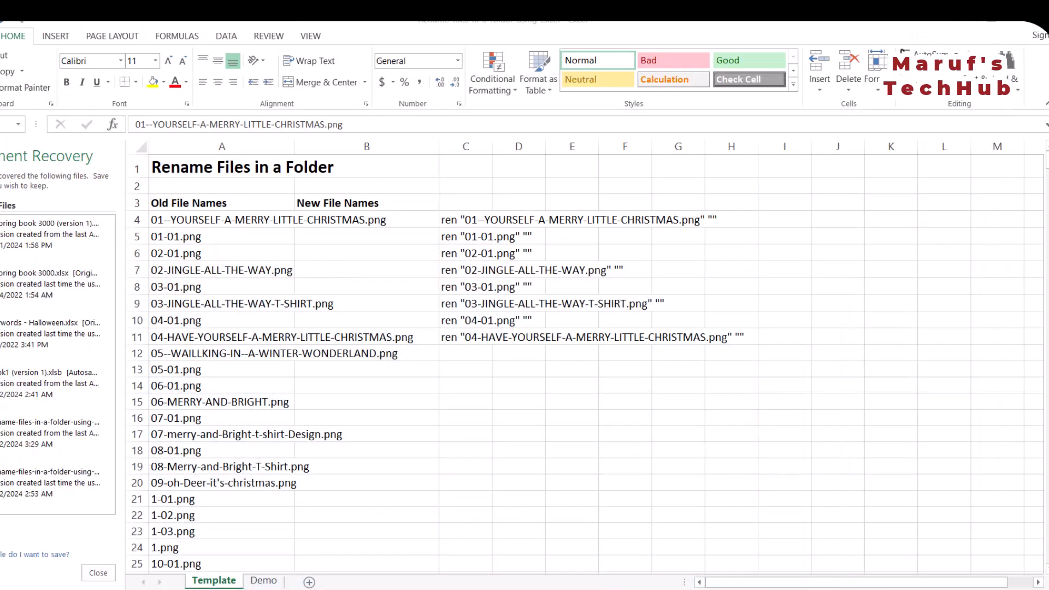
pyautogui.click(340, 237)
pyautogui.click(343, 219)
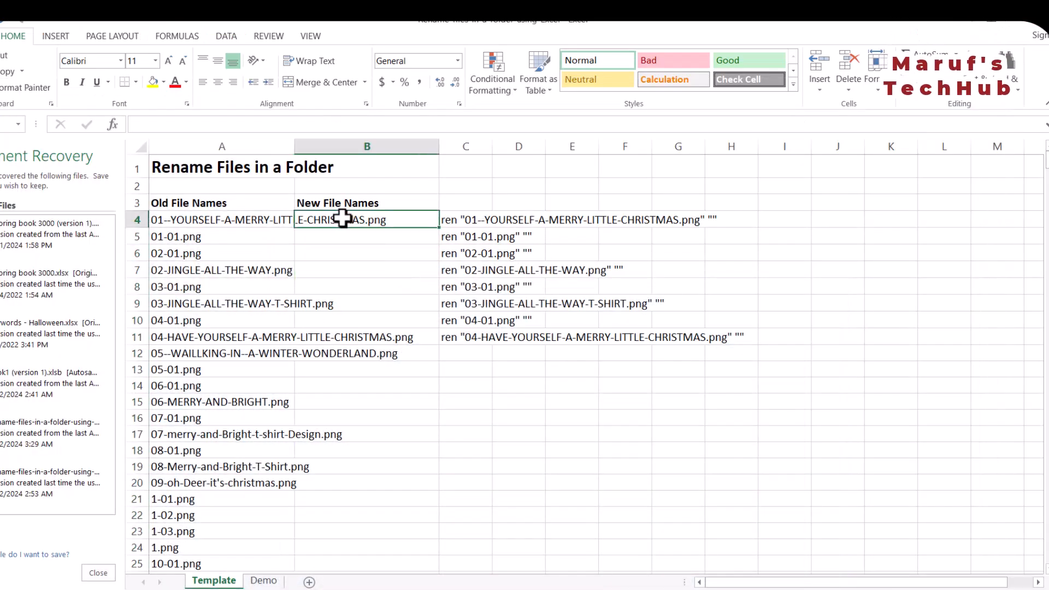
pyautogui.hotkey('ctrl', 'v')
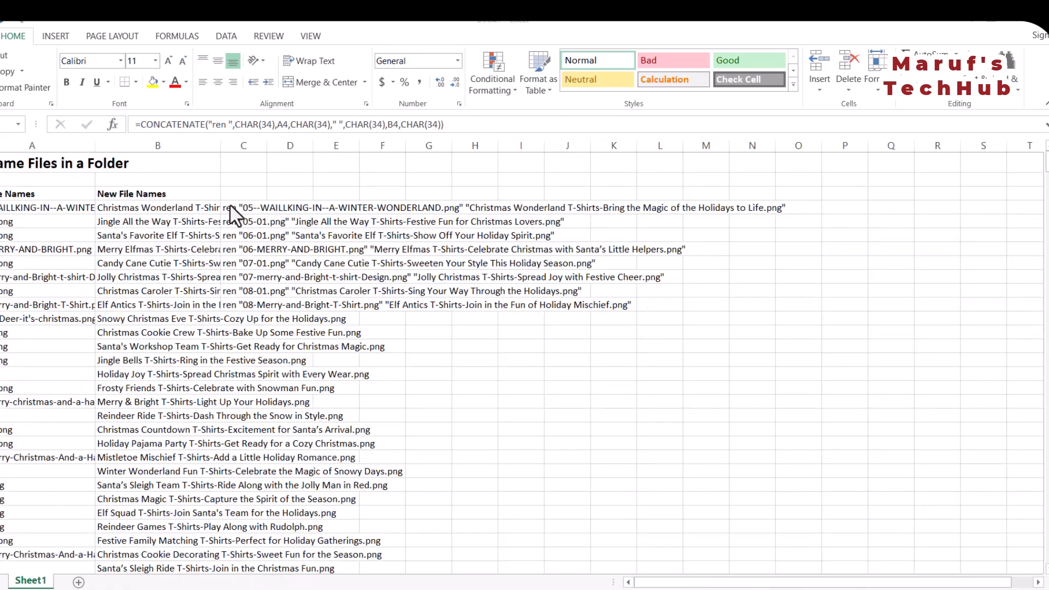
# Copy the ren command column on Sheet1 from C4 down to the list's last row, 574.
pyautogui.moveTo(228, 206); pyautogui.dragTo(230, 451)
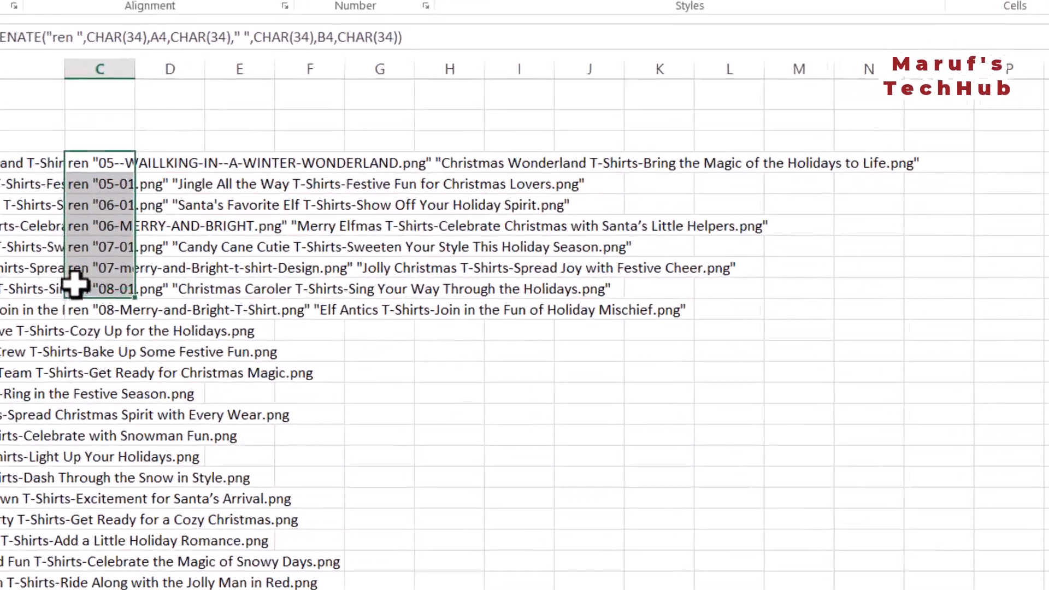
pyautogui.moveTo(86, 525); pyautogui.dragTo(96, 589)
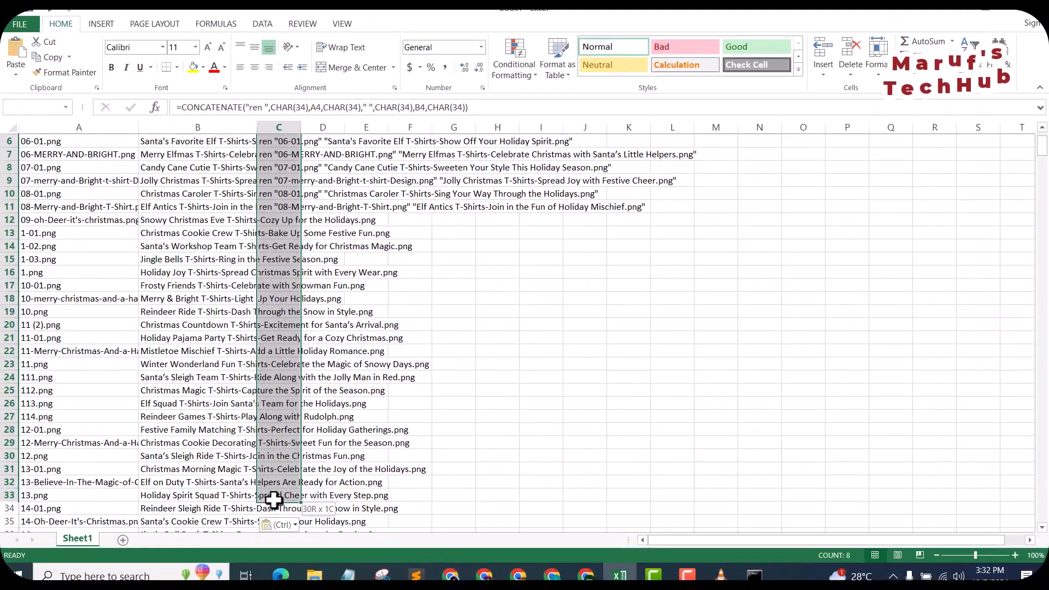
pyautogui.moveTo(275, 528); pyautogui.dragTo(261, 487)
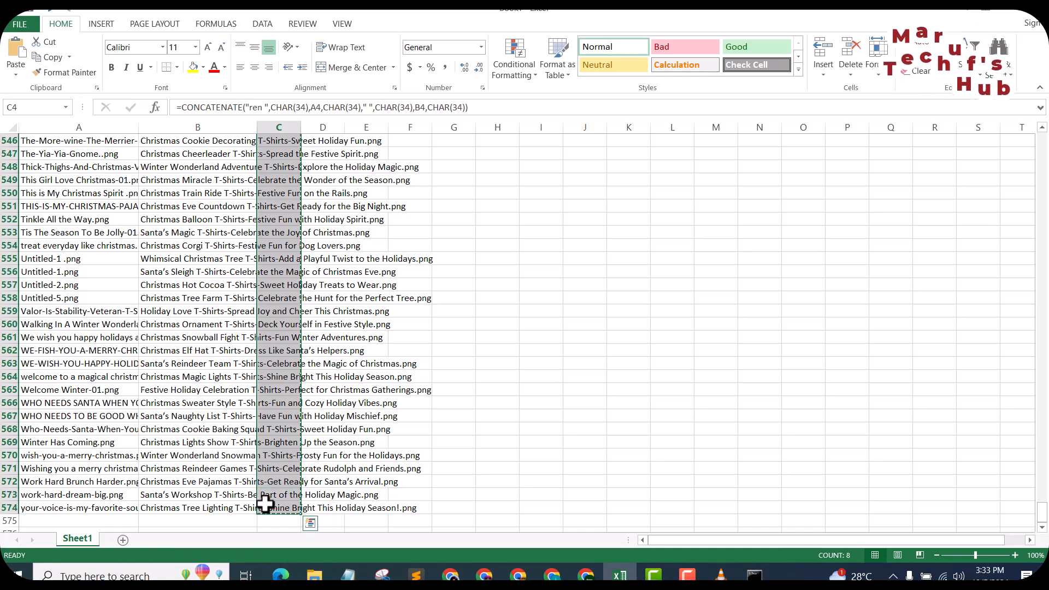
pyautogui.hotkey('ctrl', 'c')
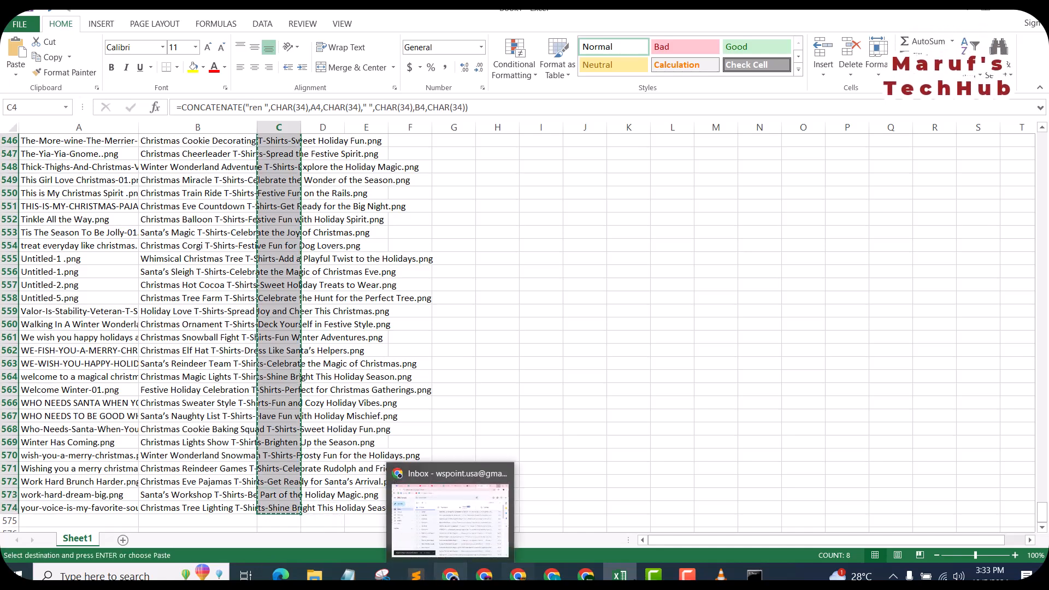
# Switch to the Command Prompt and paste the copied ren commands at the Christmas tshirt folder's prompt to run them.
pyautogui.click(755, 575)
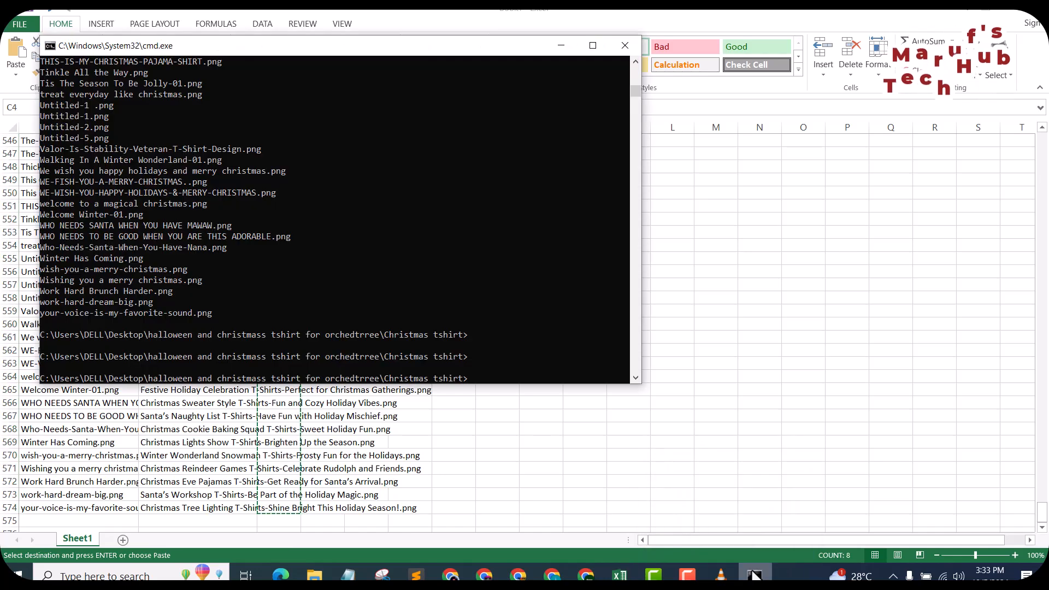
pyautogui.scroll(-2, 488, 337)
pyautogui.click(476, 313)
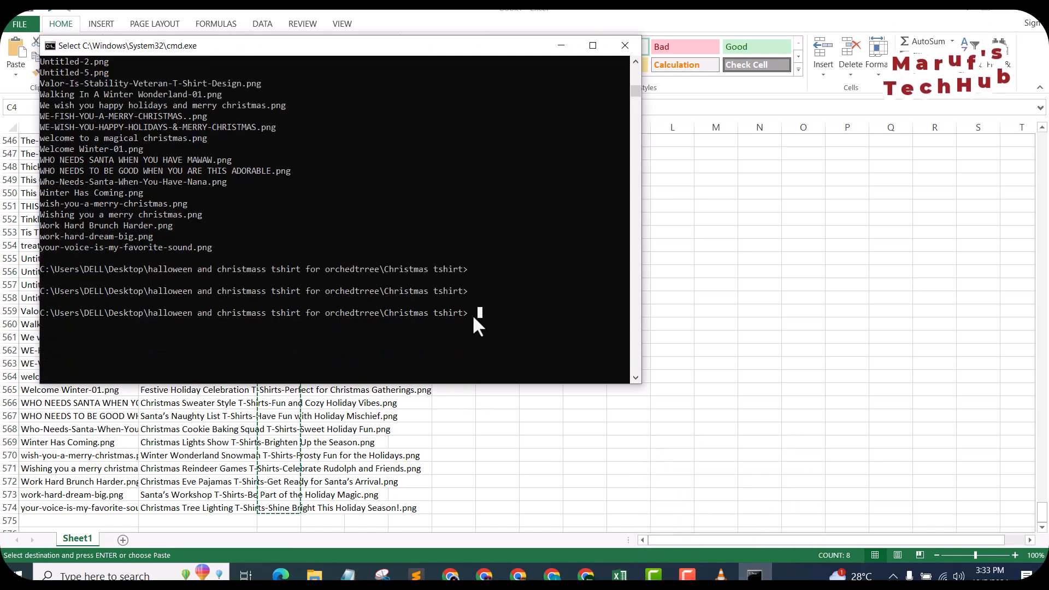
pyautogui.hotkey('ctrl', 'v')
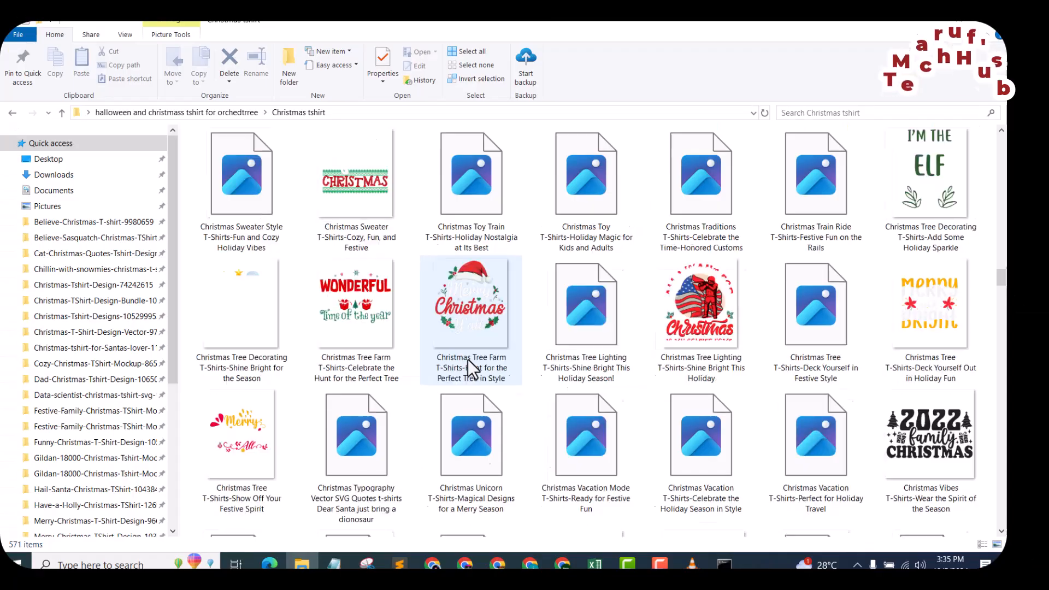
# Switch to the Christmas tshirt folder in File Explorer and look through the image file names to check the renaming.
pyautogui.scroll(15, 468, 361)
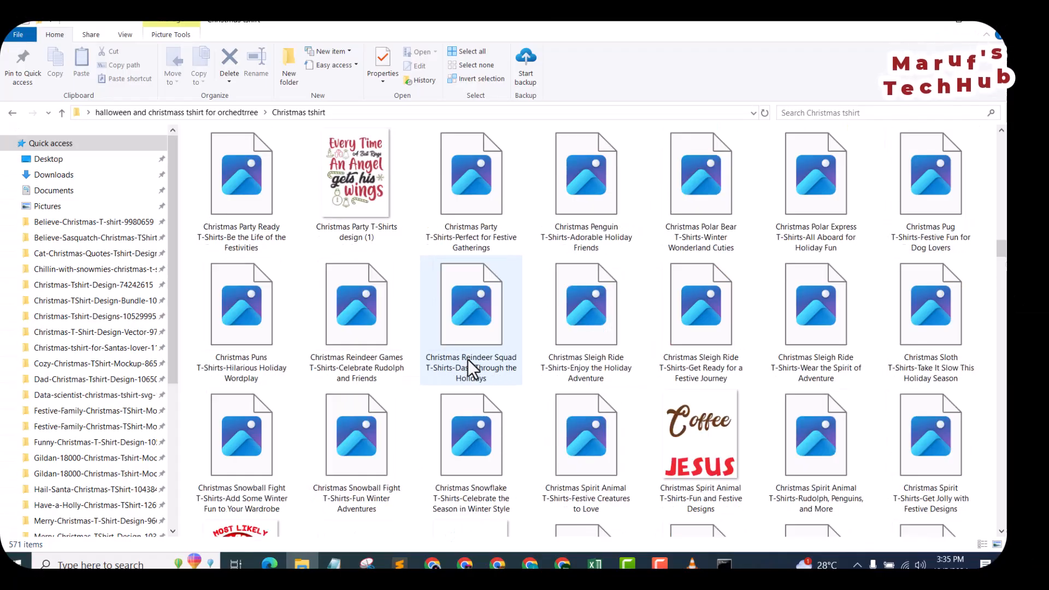
pyautogui.scroll(10, 468, 361)
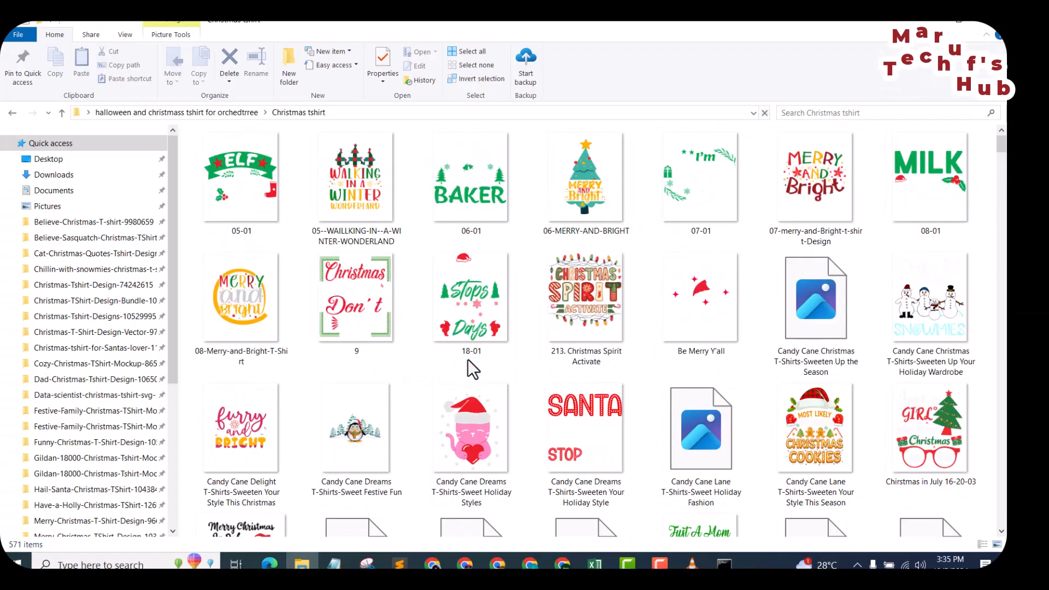
pyautogui.moveTo(1003, 146)
pyautogui.mouseDown()
pyautogui.moveTo(1003, 159)
pyautogui.moveTo(1003, 146)
pyautogui.mouseUp()
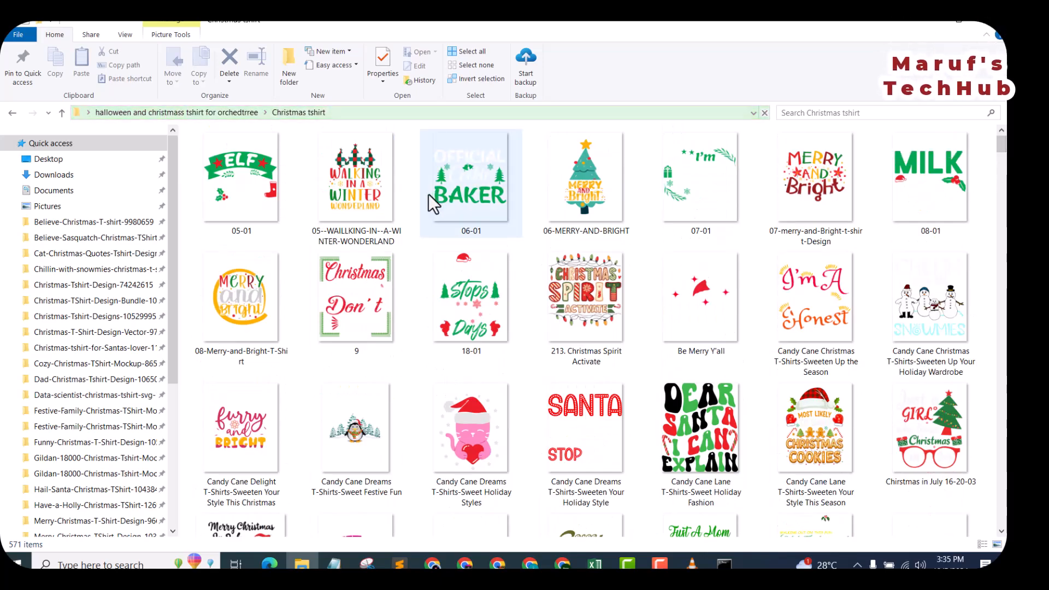
pyautogui.scroll(-5, 428, 194)
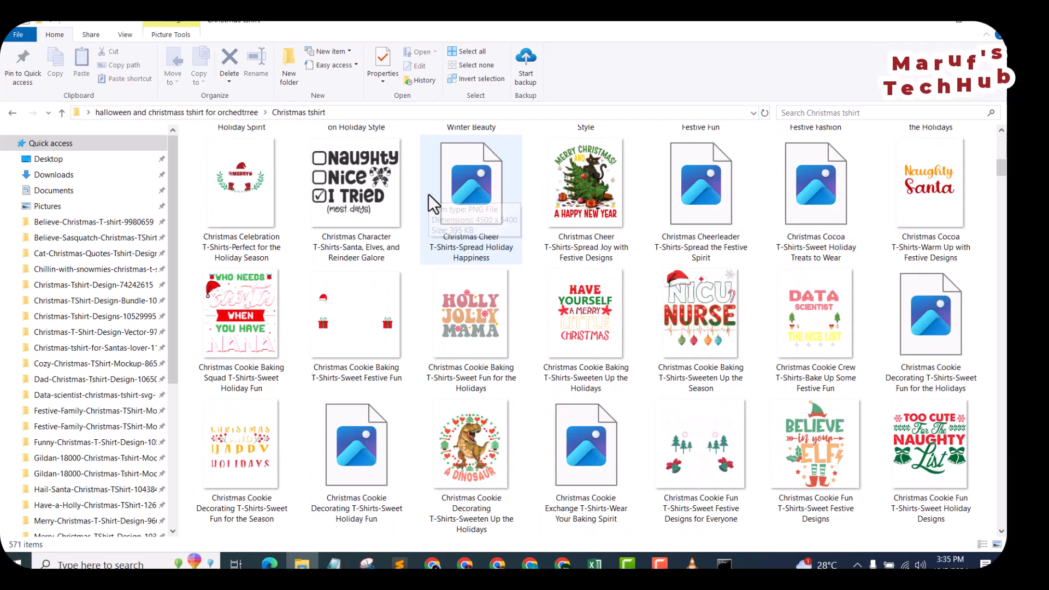
pyautogui.scroll(-10, 428, 195)
pyautogui.scroll(-20, 429, 195)
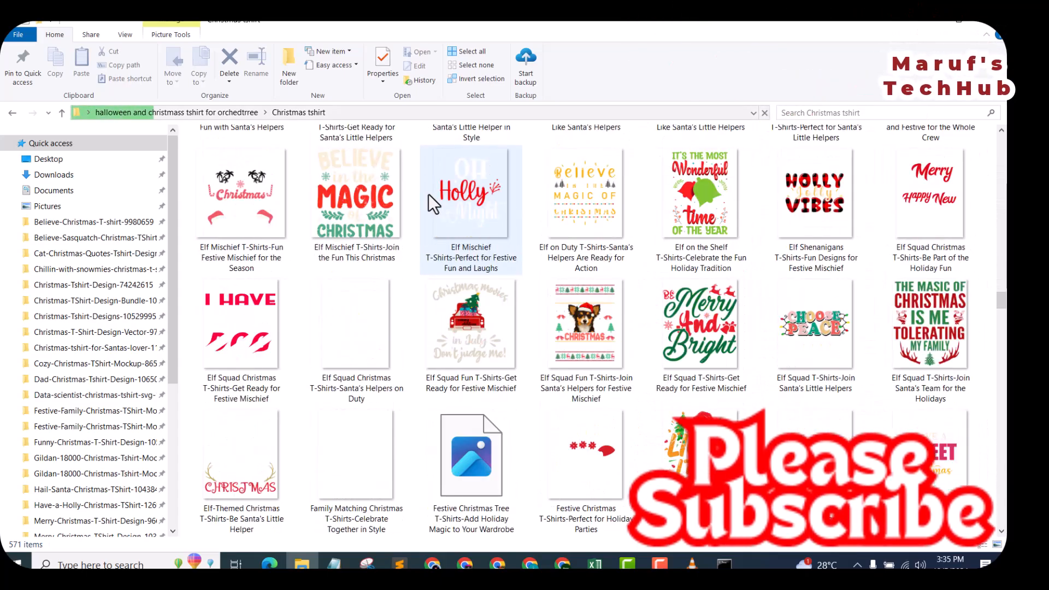